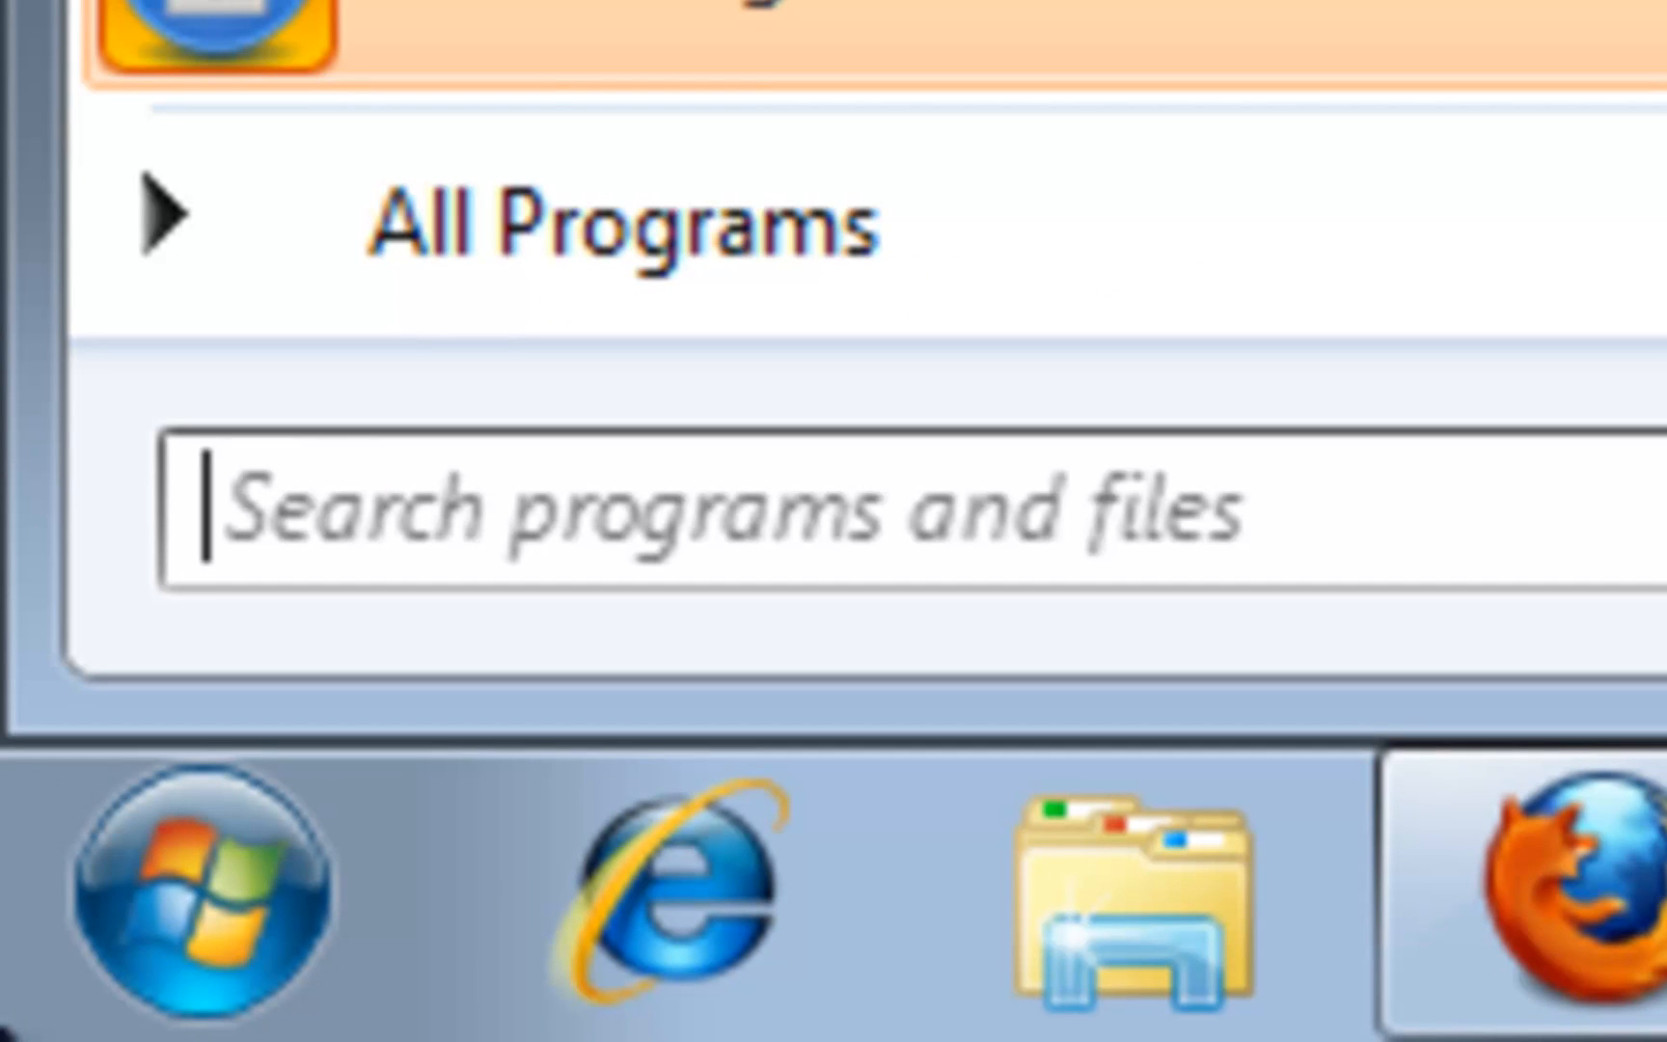
{"action": "type", "text": "mouse"}
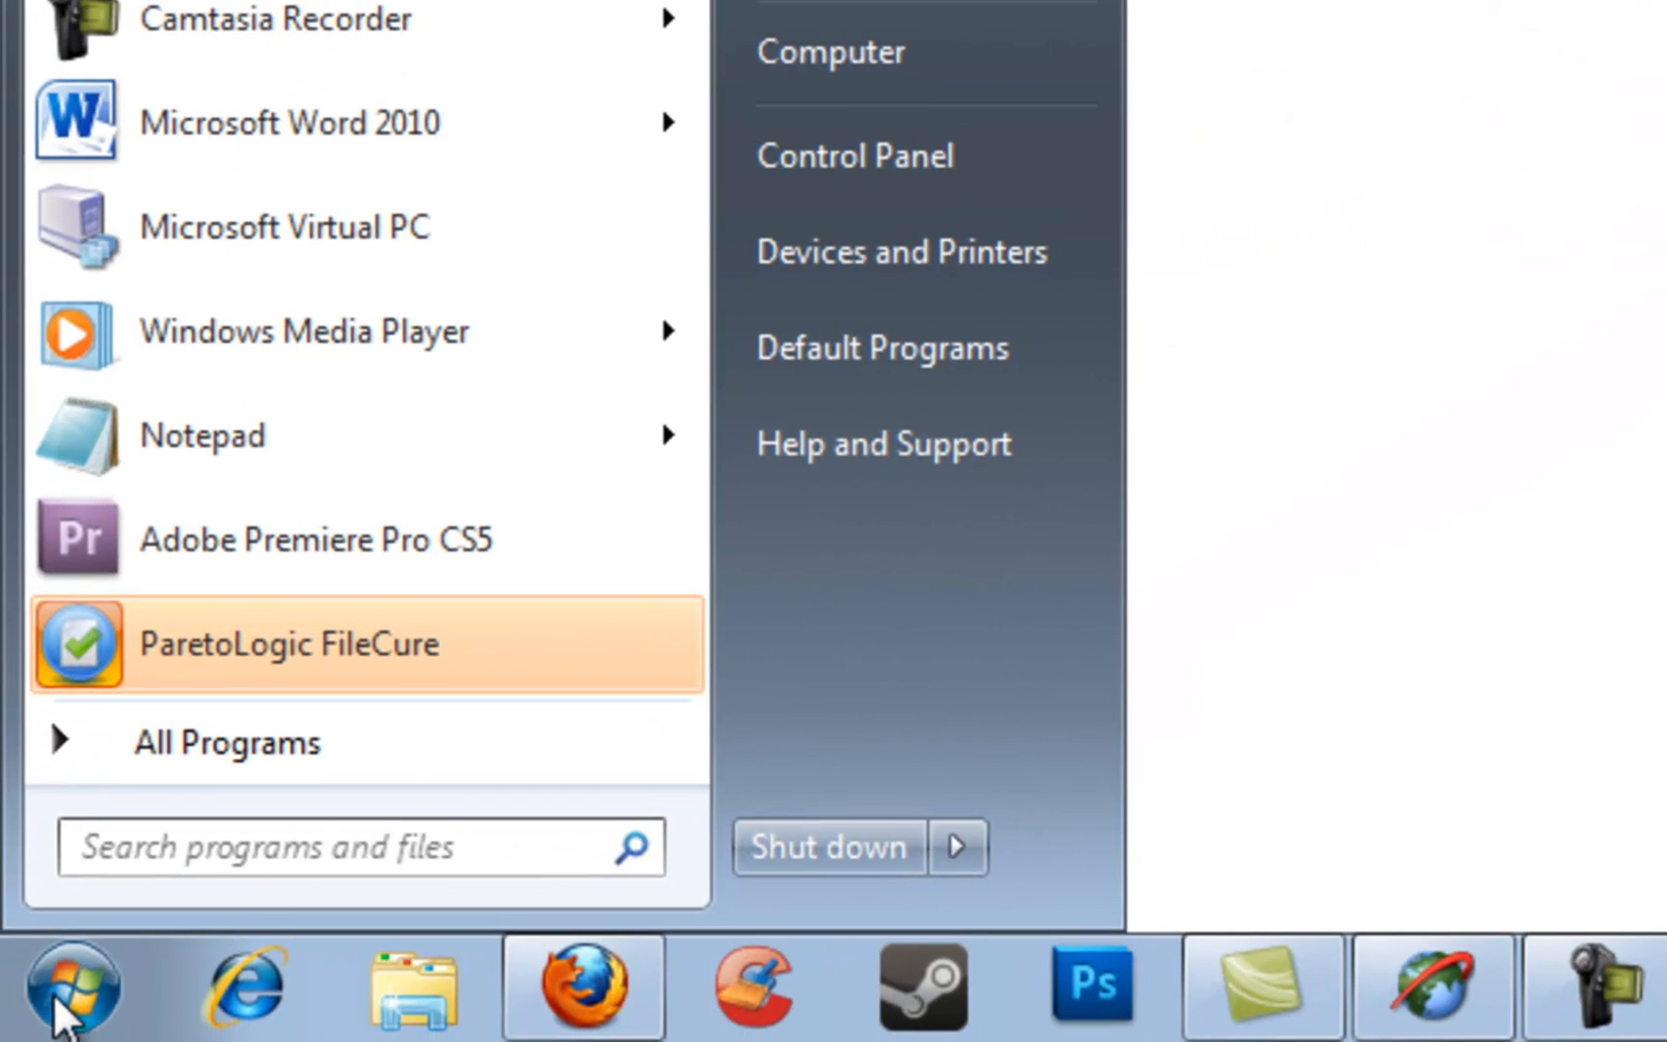
Step: Reach the Mouse settings through Control Panel's Hardware and Sound category
{"action": "left_click", "coordinate": [912, 157]}
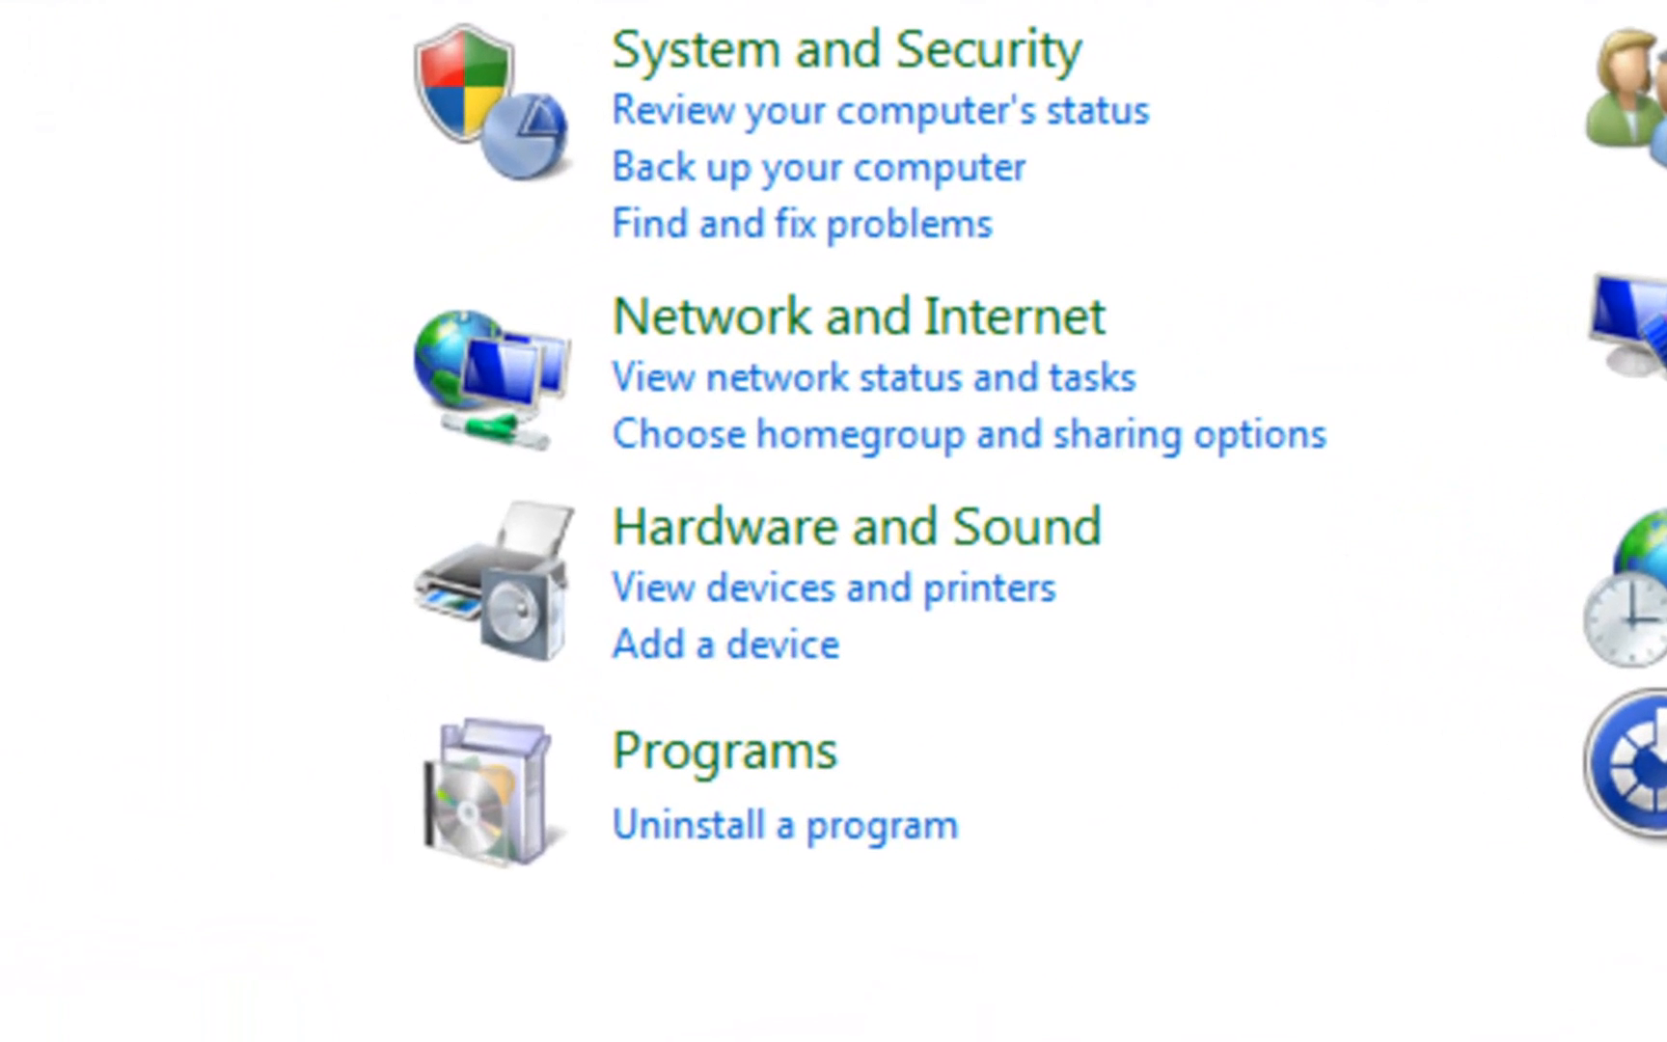
{"action": "left_click", "coordinate": [1120, 573]}
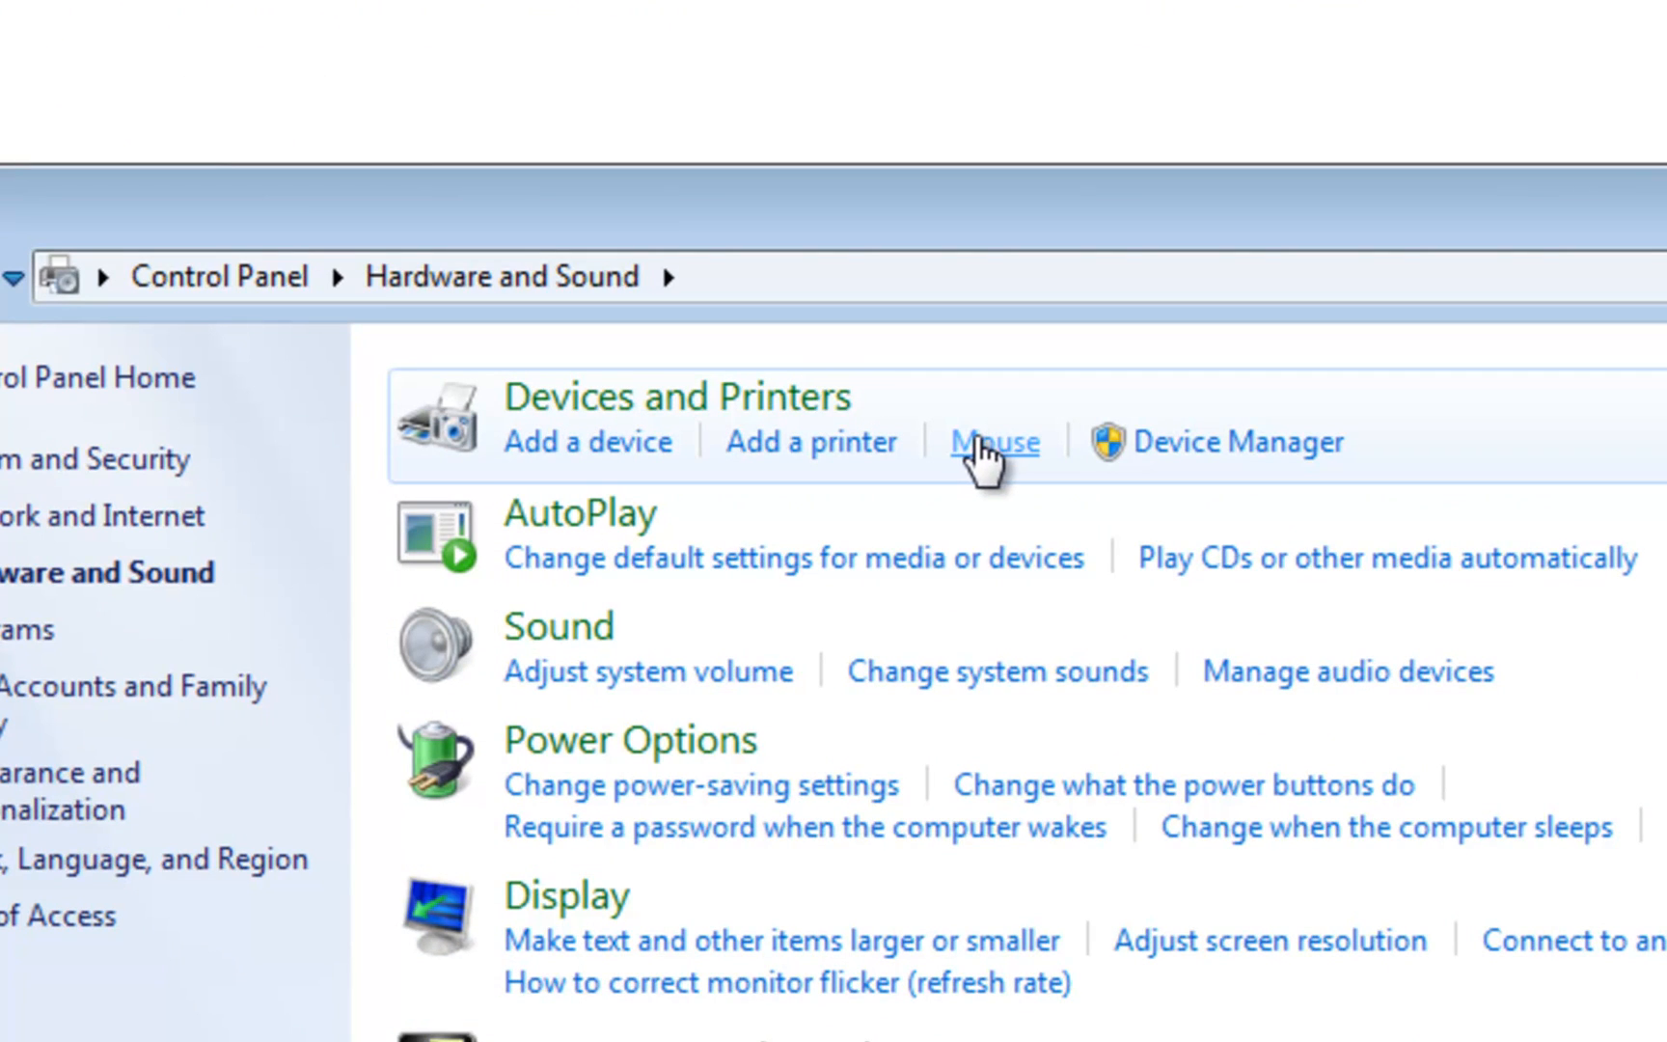
{"action": "left_click", "coordinate": [983, 450]}
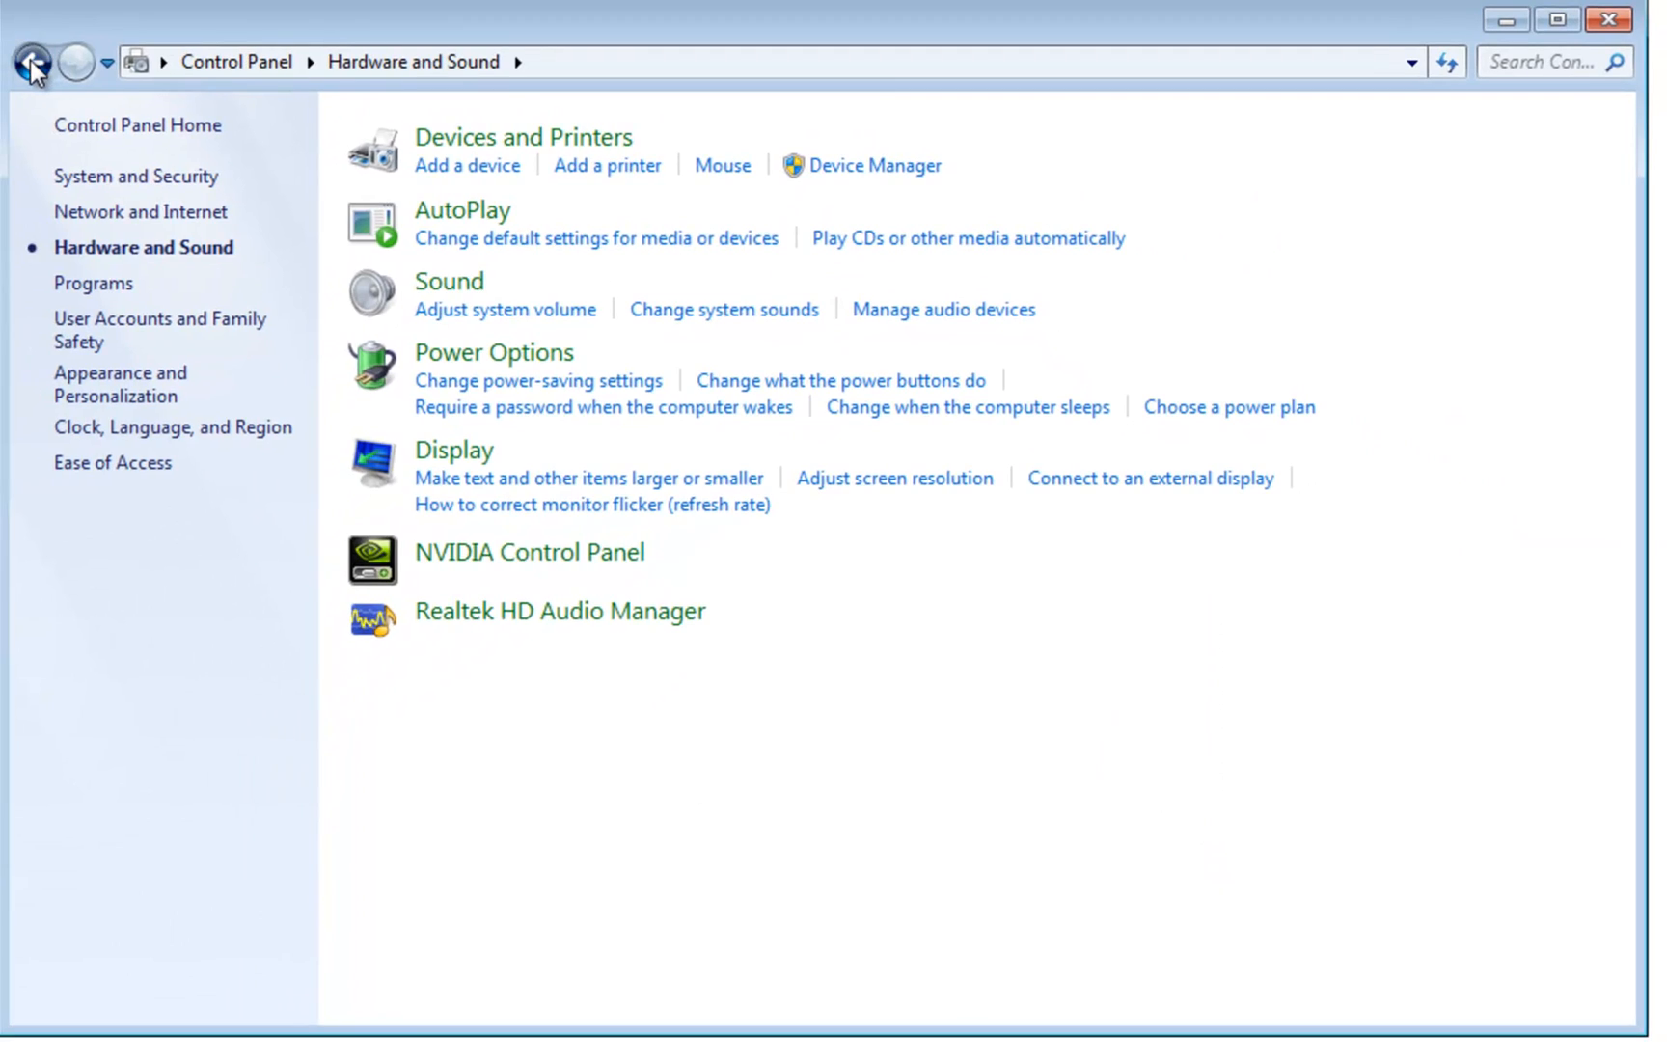
Step: Back on Control Panel home, list all items as small icons and reopen Mouse from there
{"action": "left_click", "coordinate": [37, 62]}
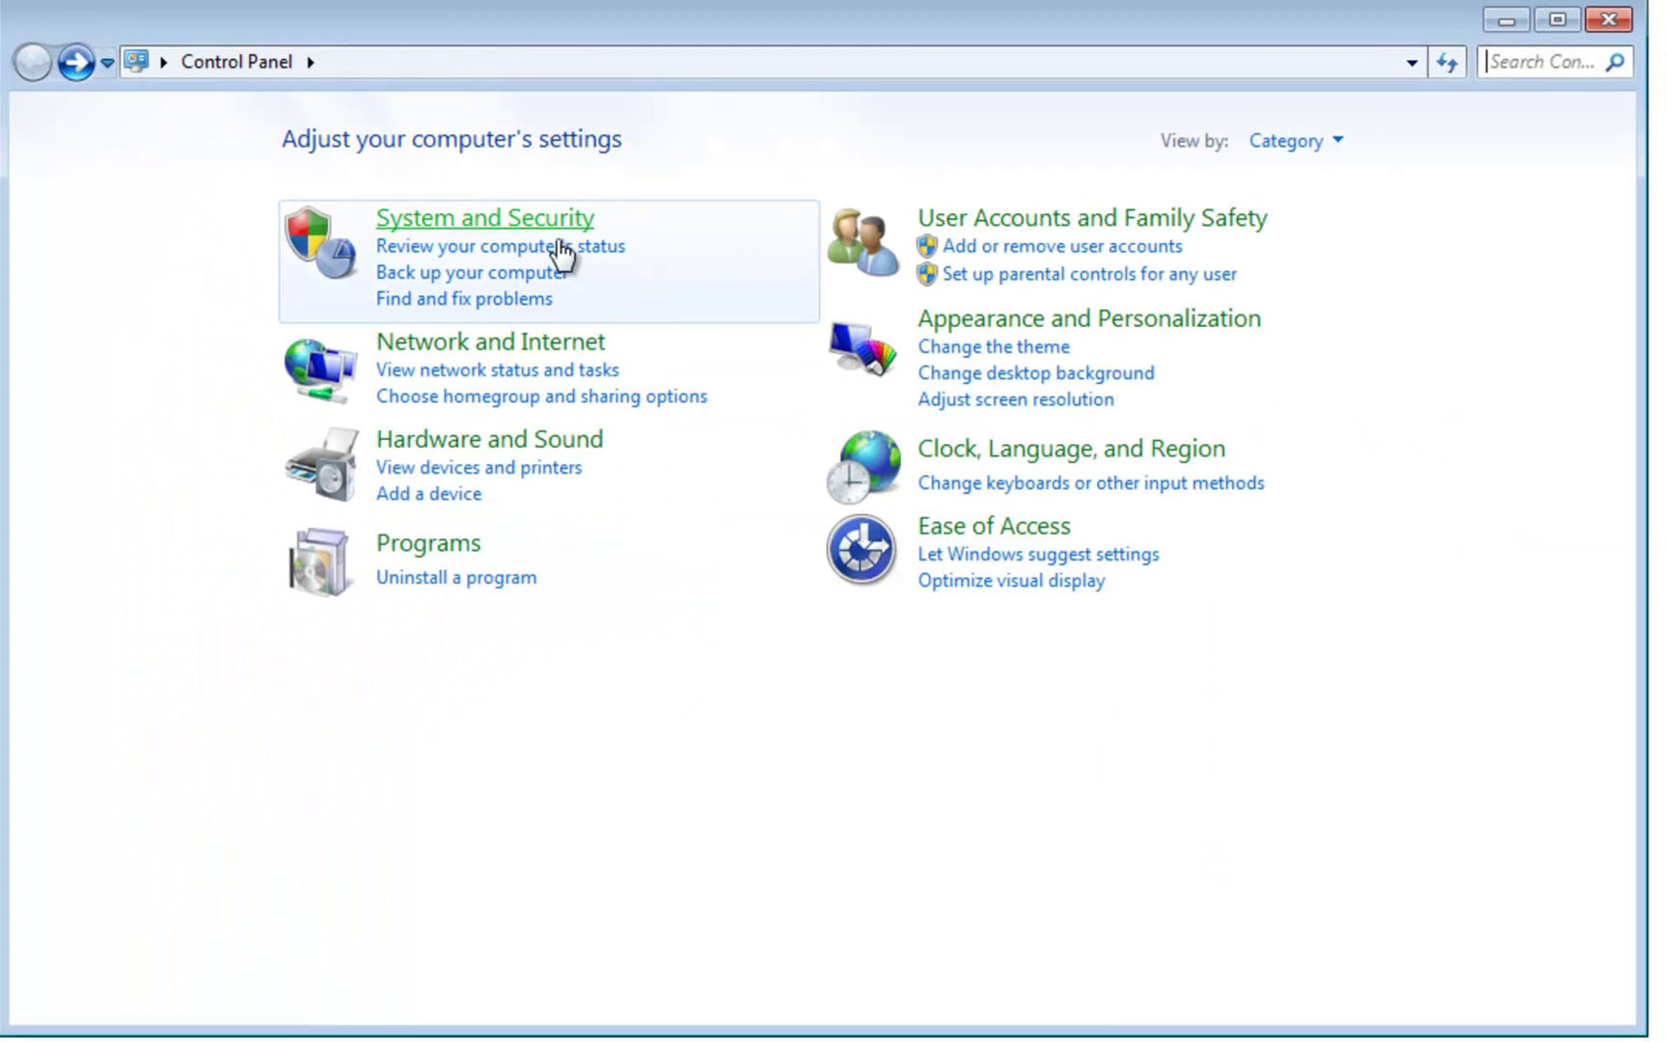
{"action": "left_click", "coordinate": [1348, 147]}
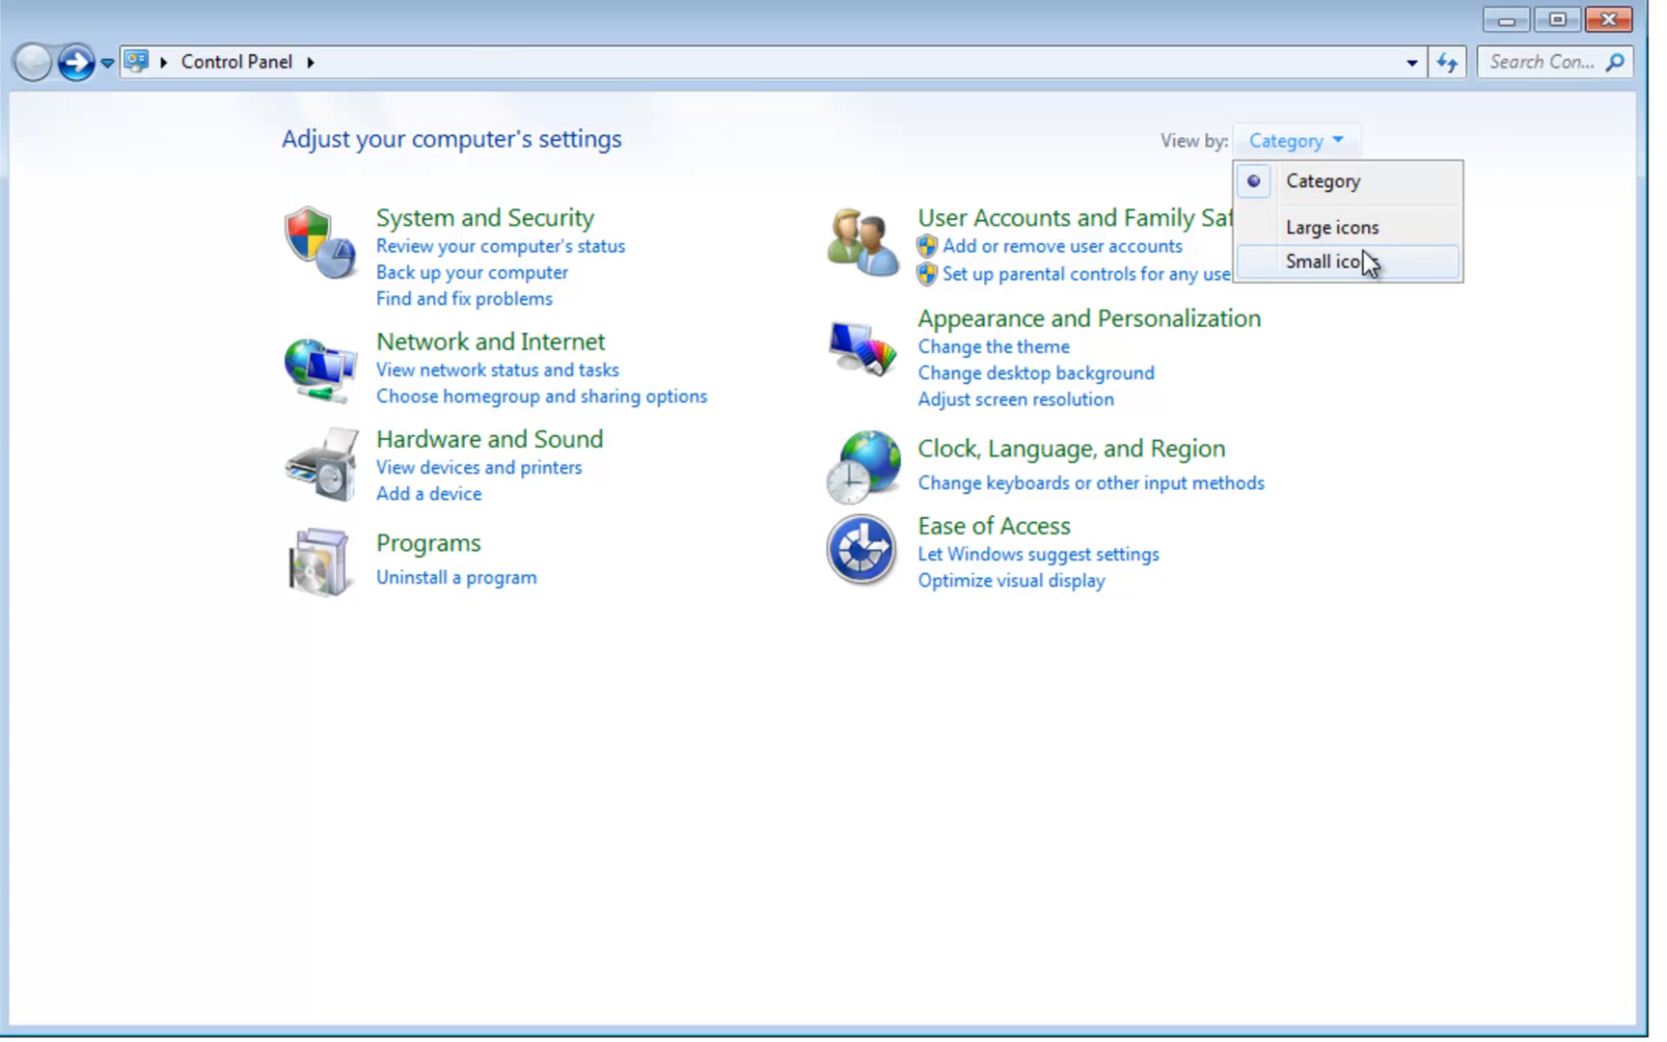
{"action": "left_click", "coordinate": [1333, 260]}
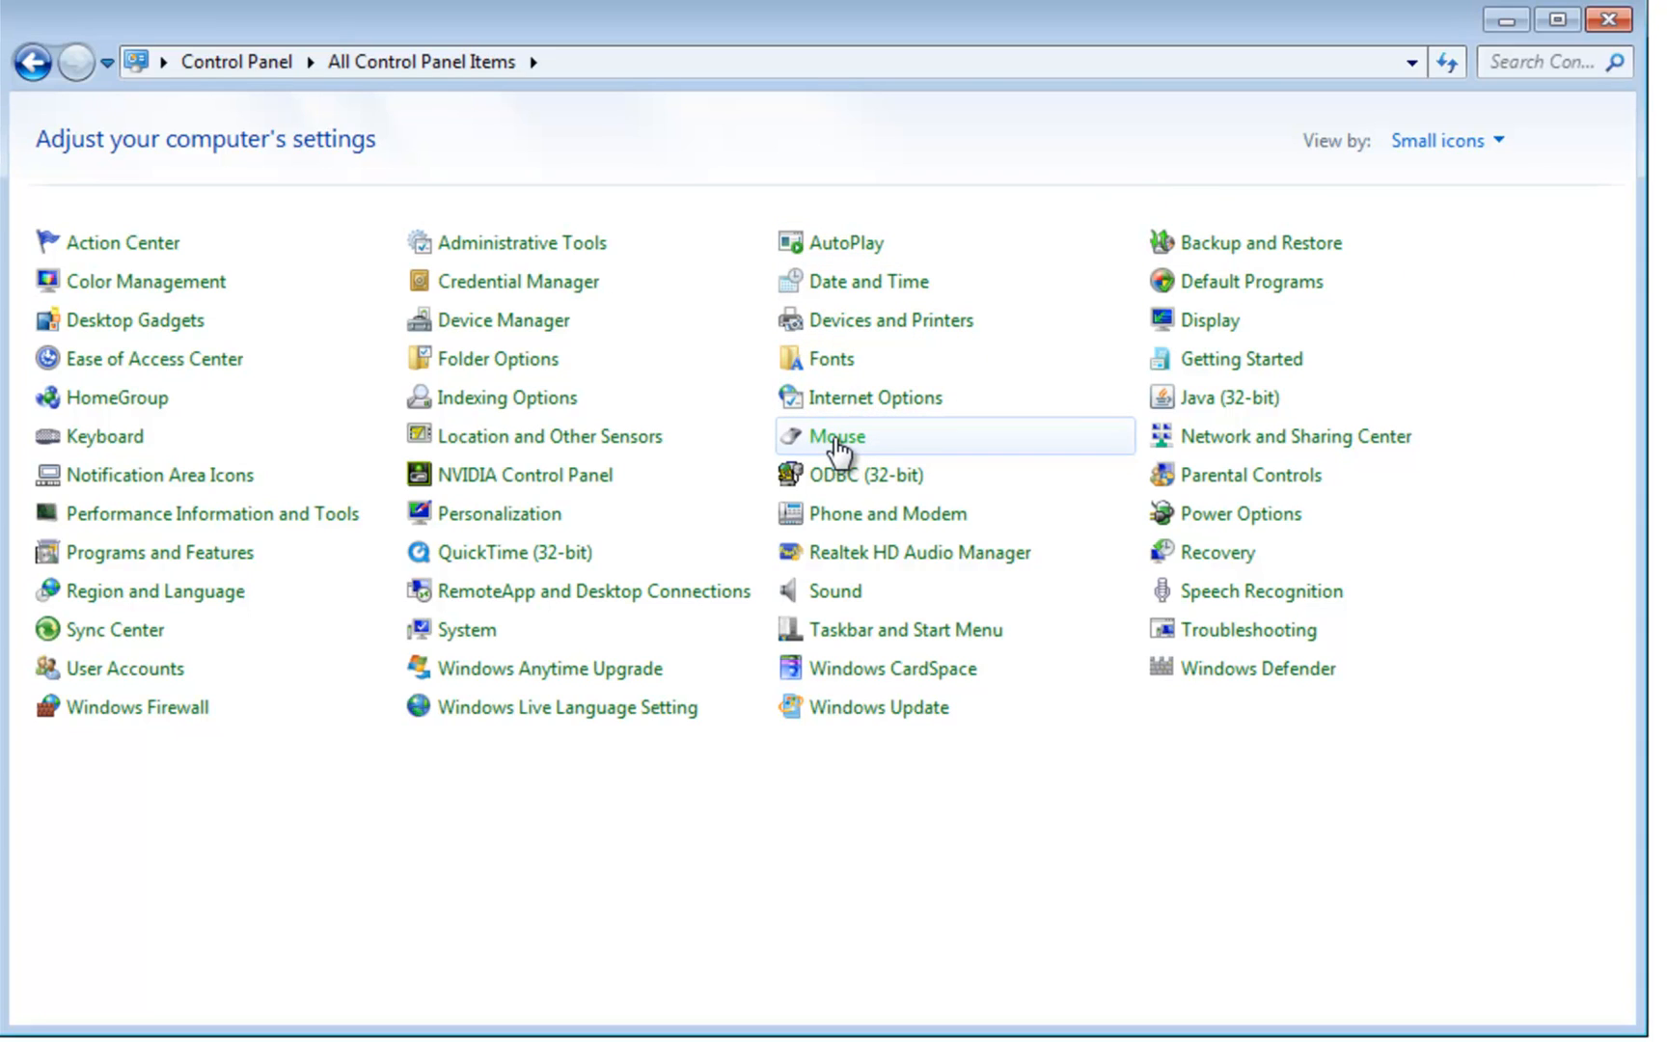
{"action": "double_click", "coordinate": [838, 447]}
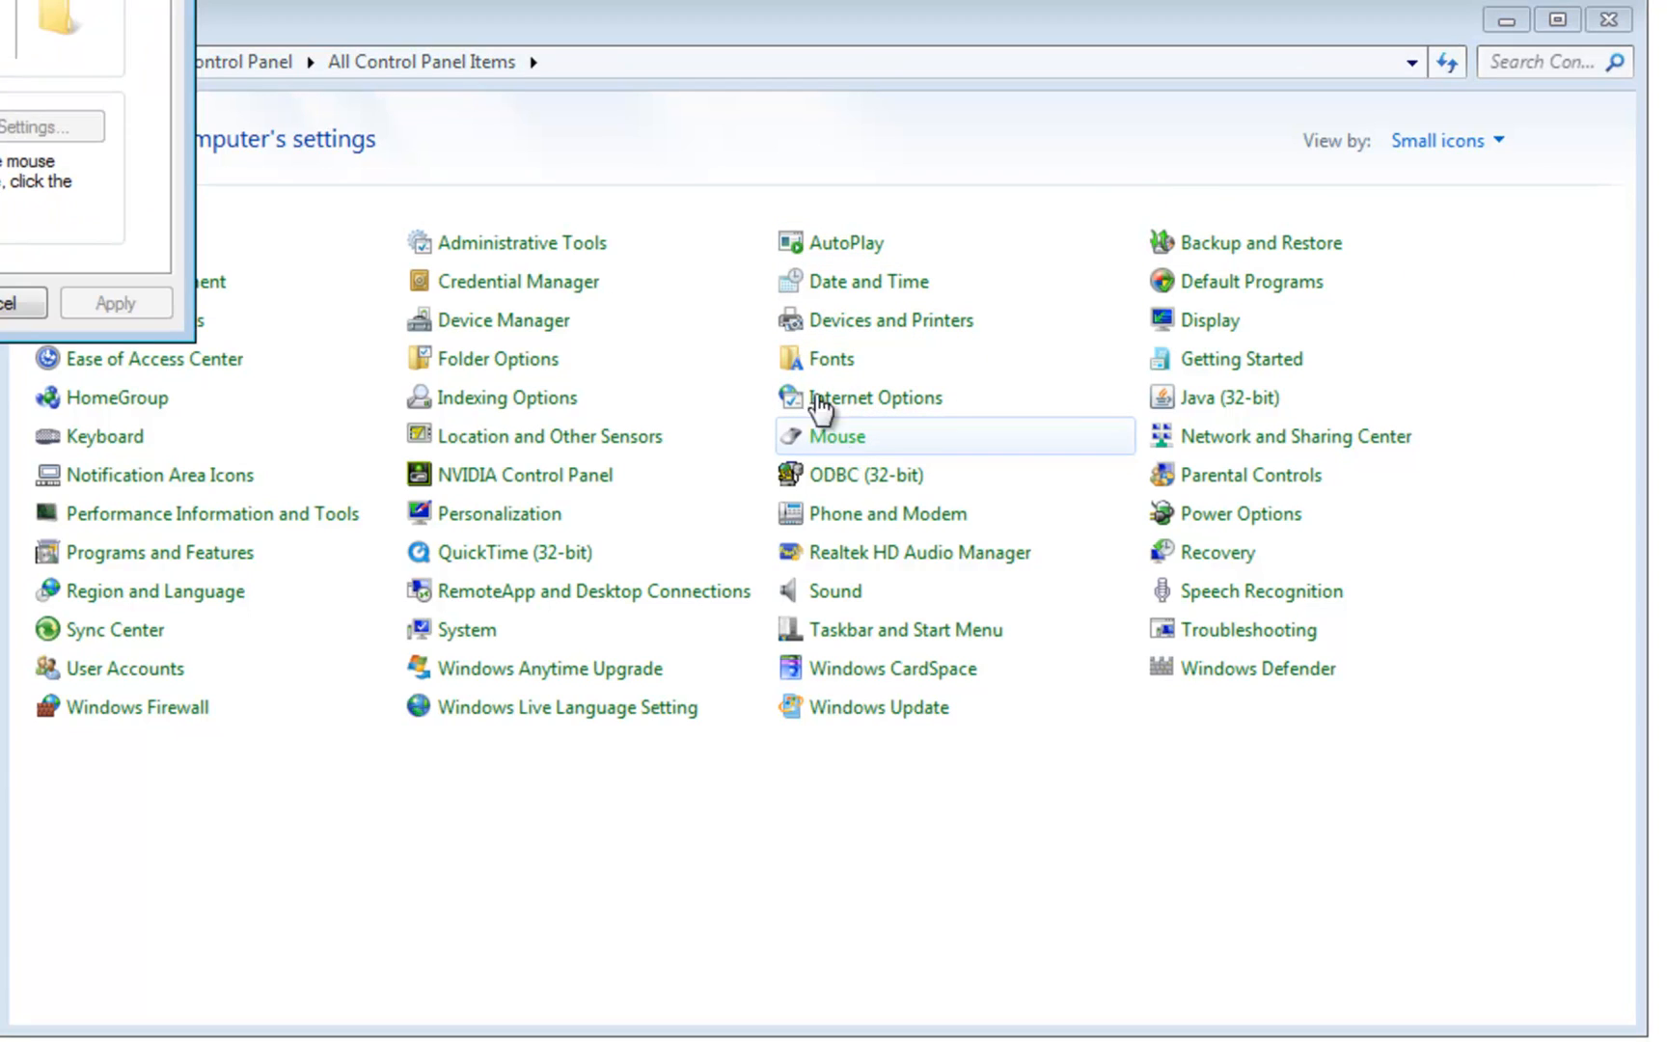
Step: Move the dialog to screen centre, swap primary and secondary buttons, then restore the normal assignment
{"action": "left_click_drag", "start_coordinate": [78, 1], "coordinate": [729, 40]}
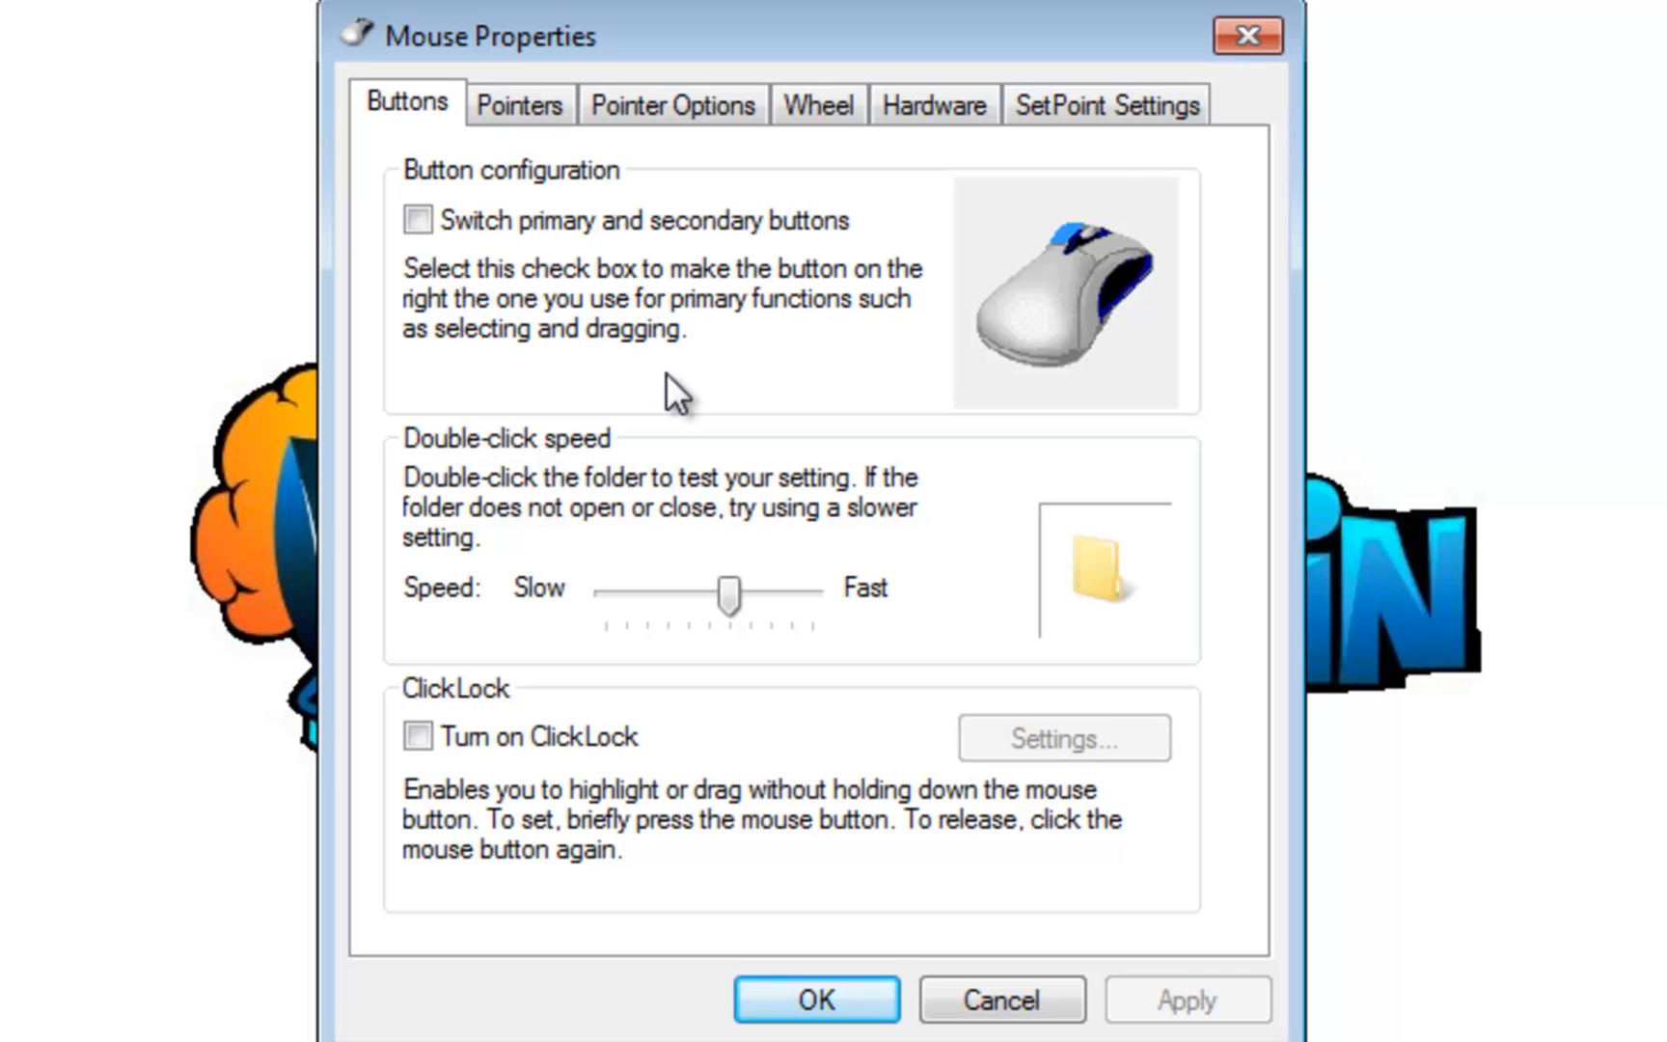
{"action": "left_click", "coordinate": [613, 221]}
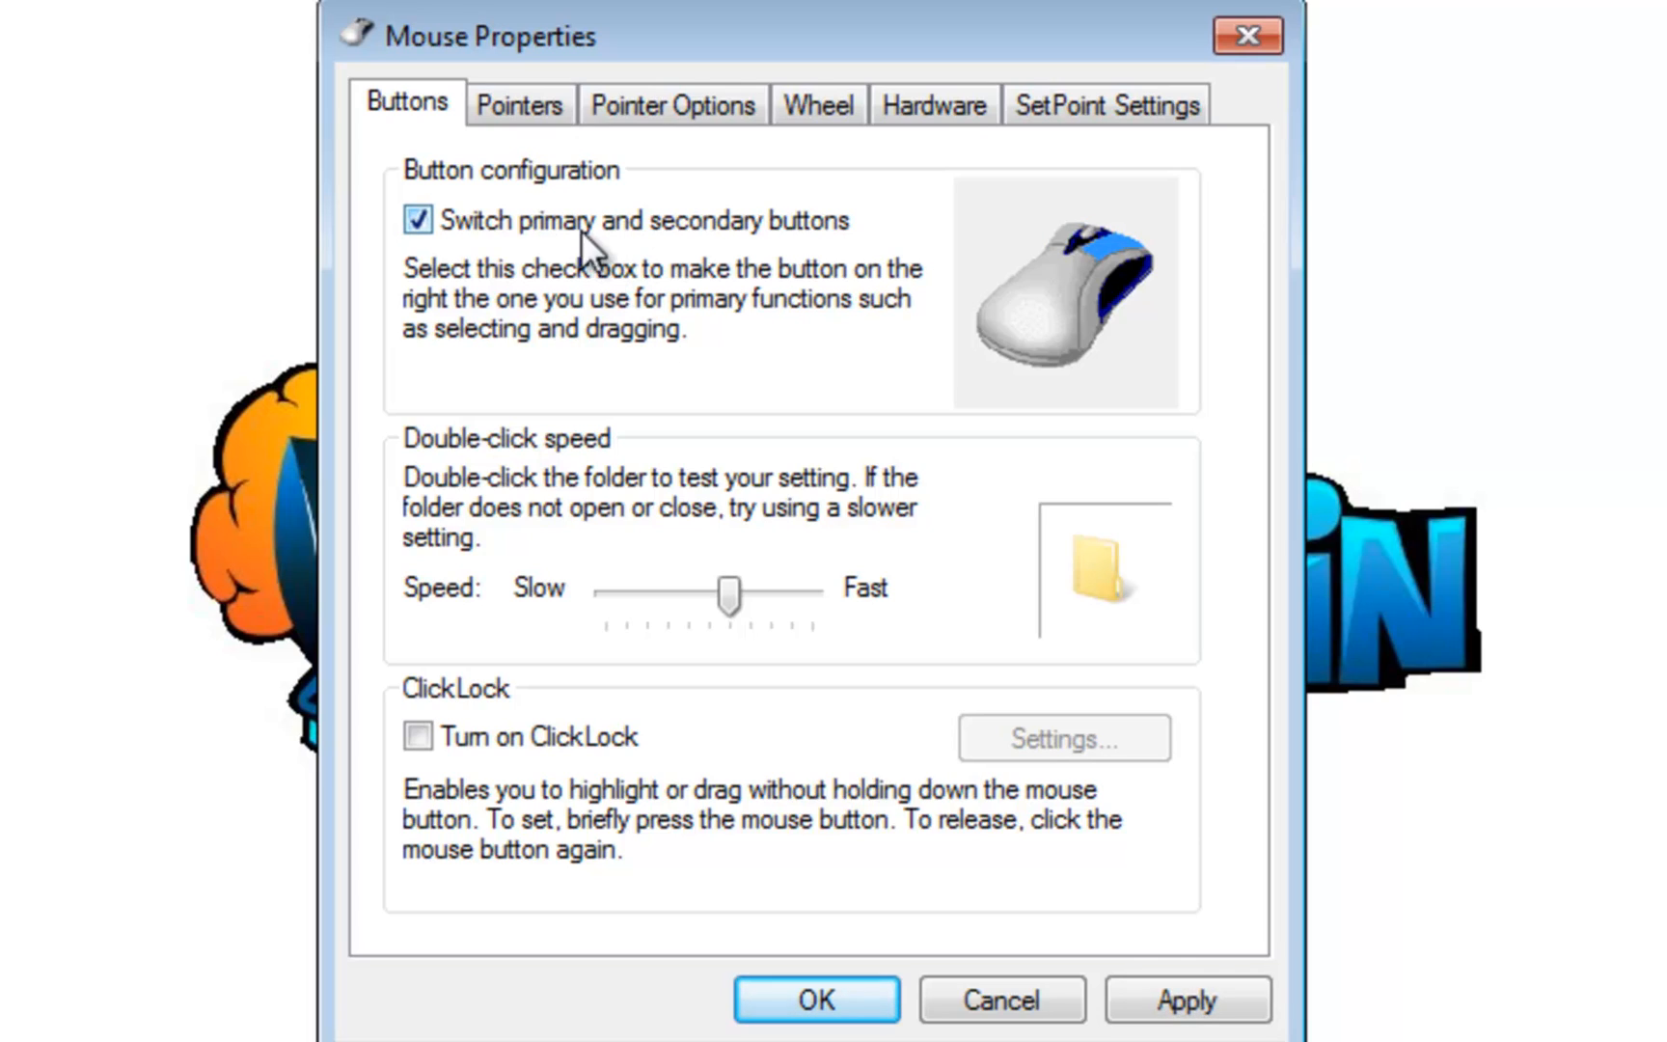
{"action": "left_click", "coordinate": [418, 220]}
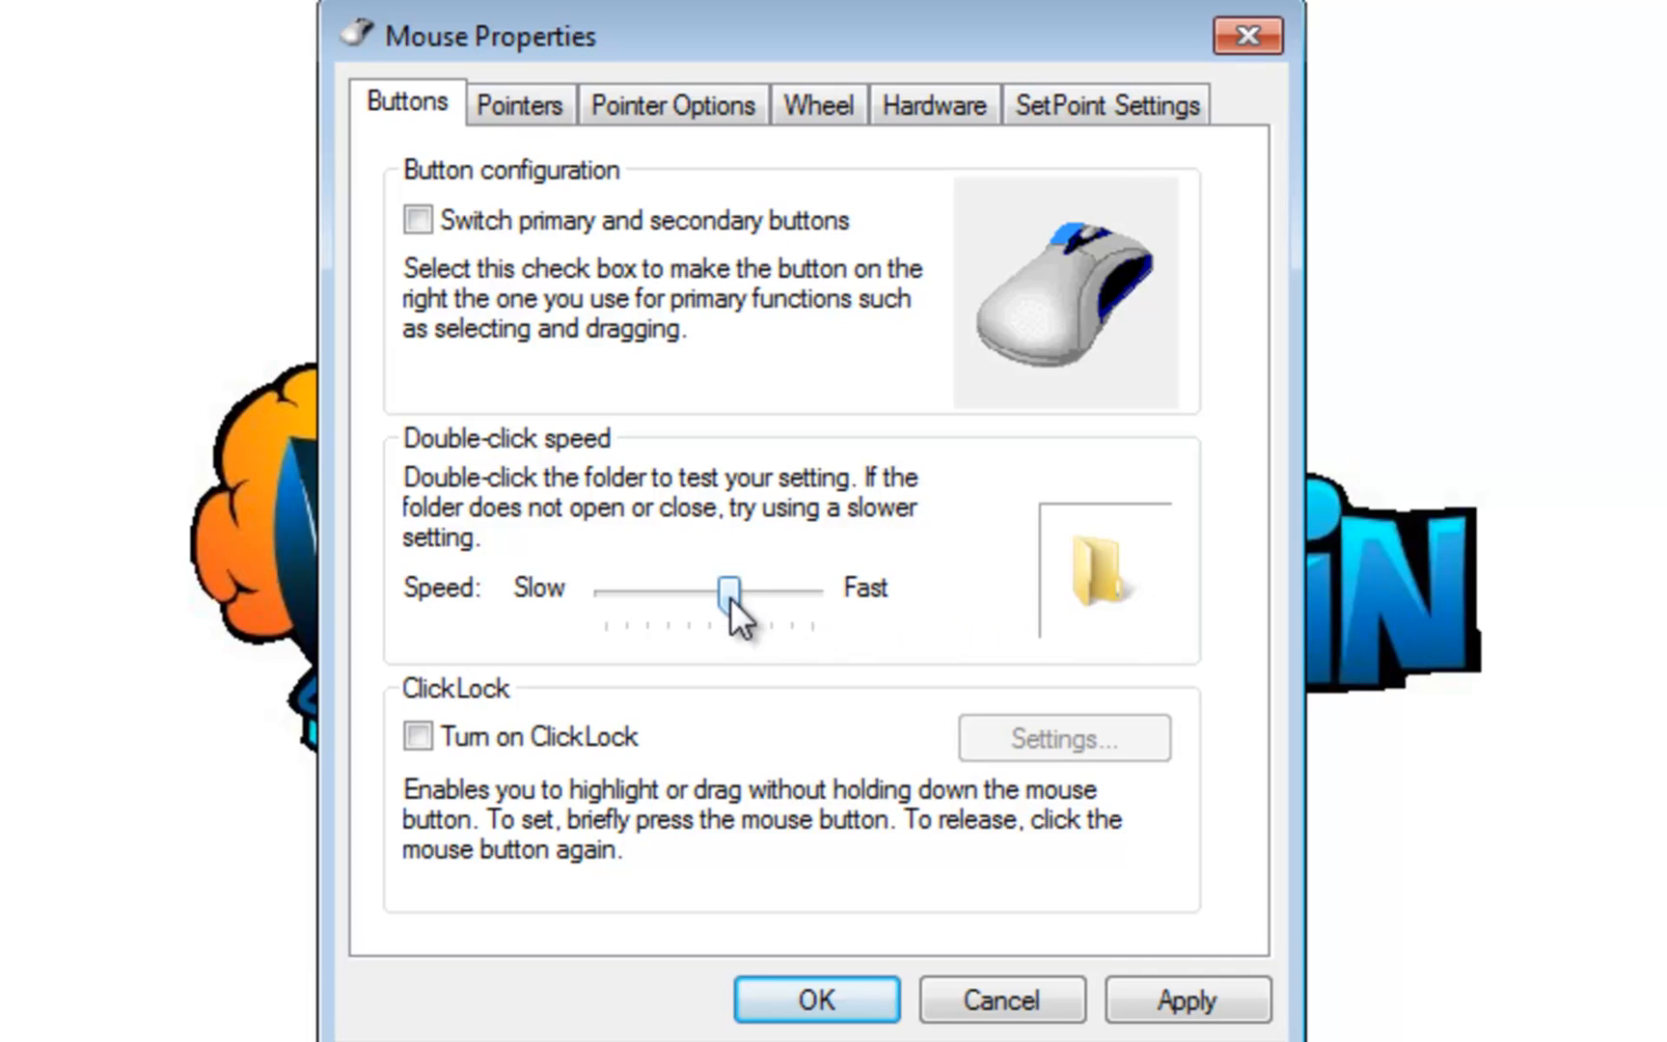
Step: Try the slowest double-click speed on the test folder, then the fastest, settling just below the middle
{"action": "left_click_drag", "start_coordinate": [625, 600], "coordinate": [597, 602]}
{"action": "double_click", "coordinate": [1097, 574]}
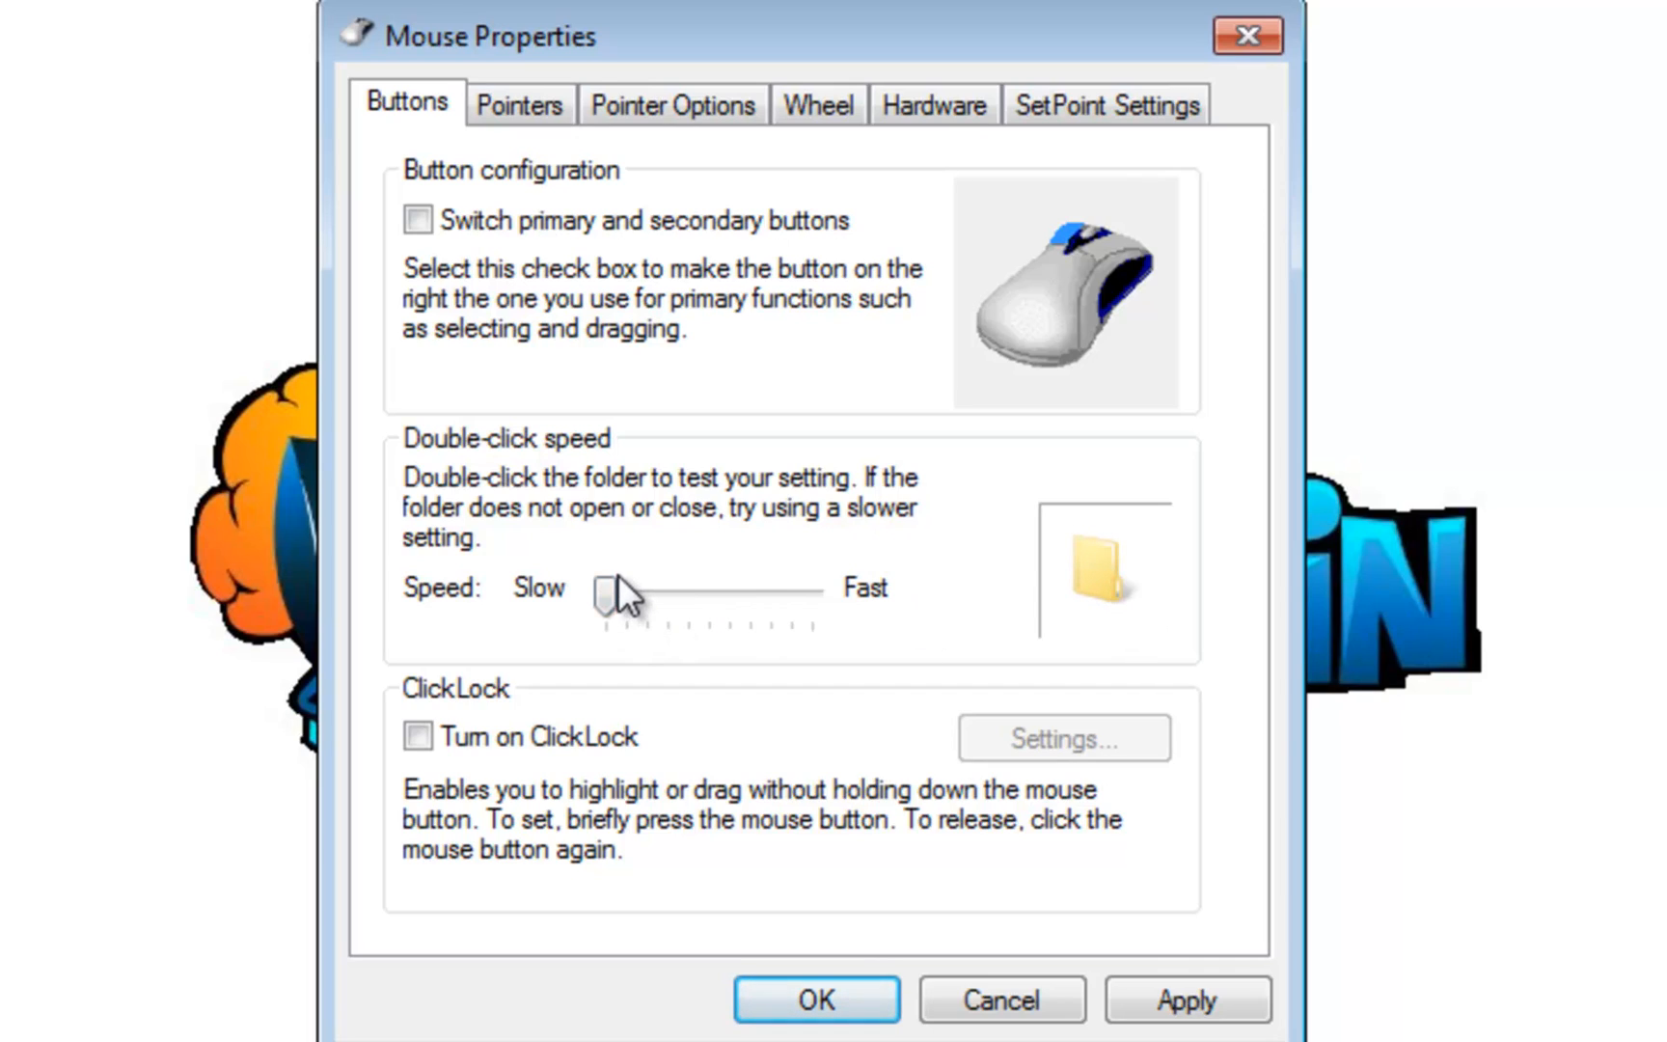
{"action": "left_click_drag", "start_coordinate": [607, 593], "coordinate": [811, 592]}
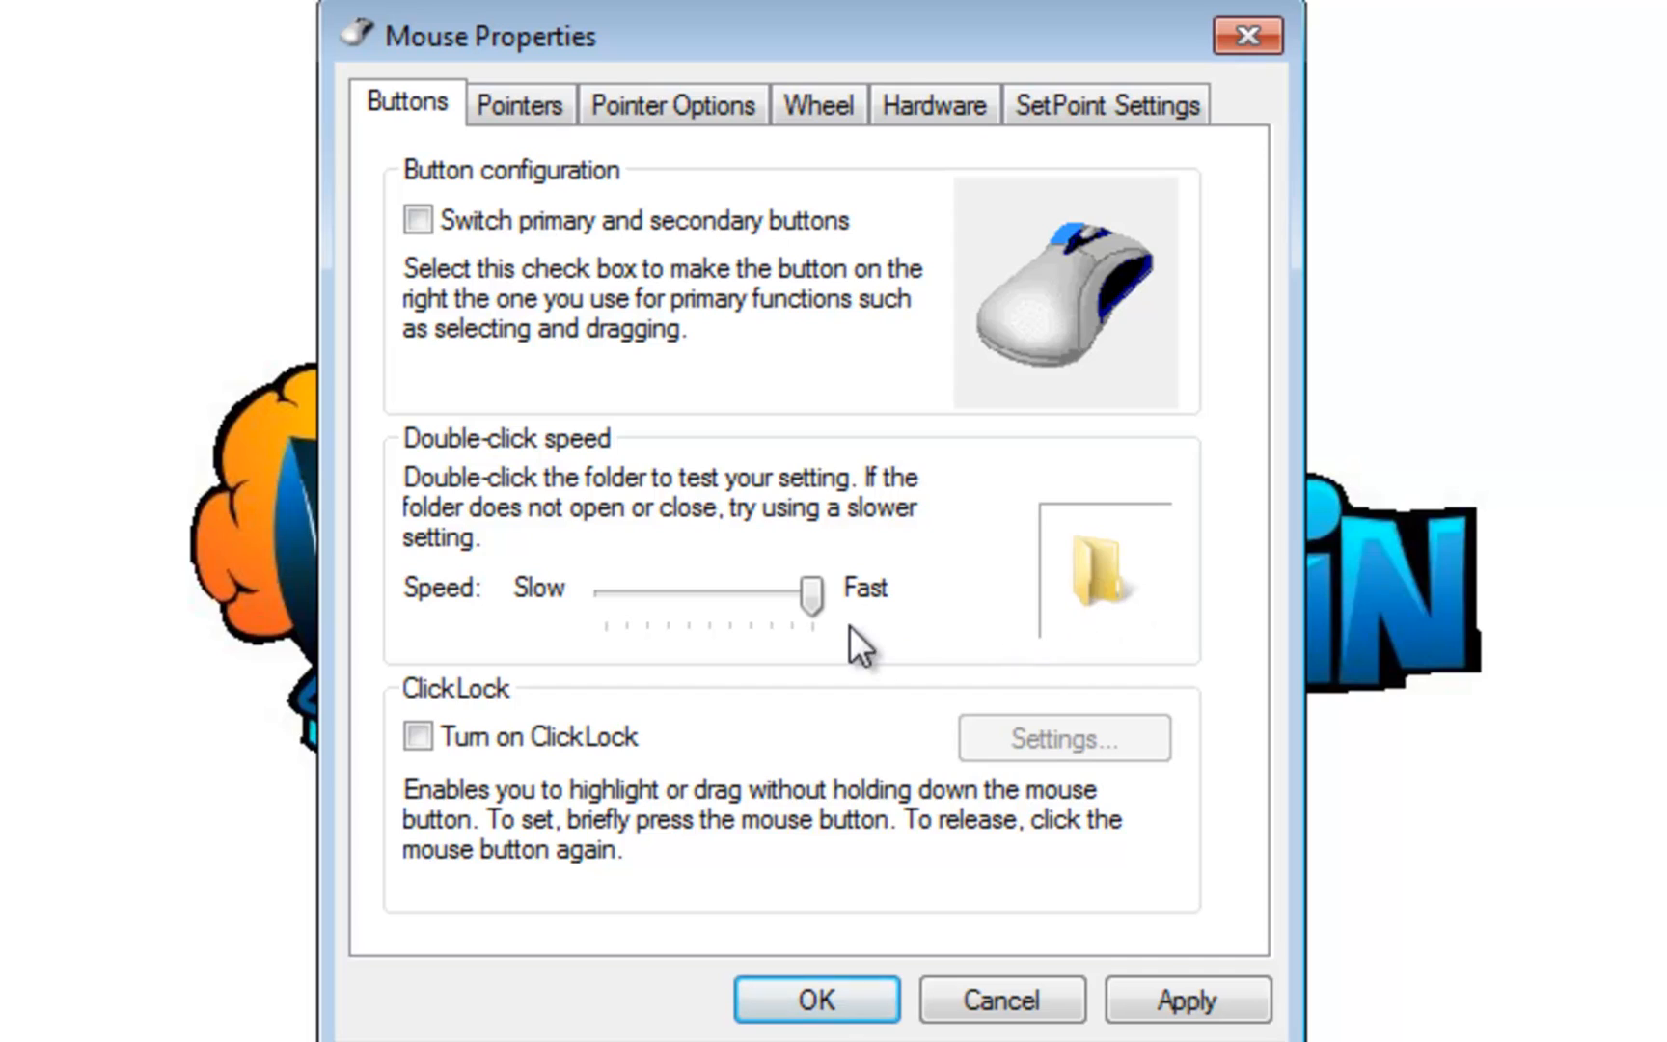
{"action": "left_click_drag", "start_coordinate": [768, 594], "coordinate": [689, 593]}
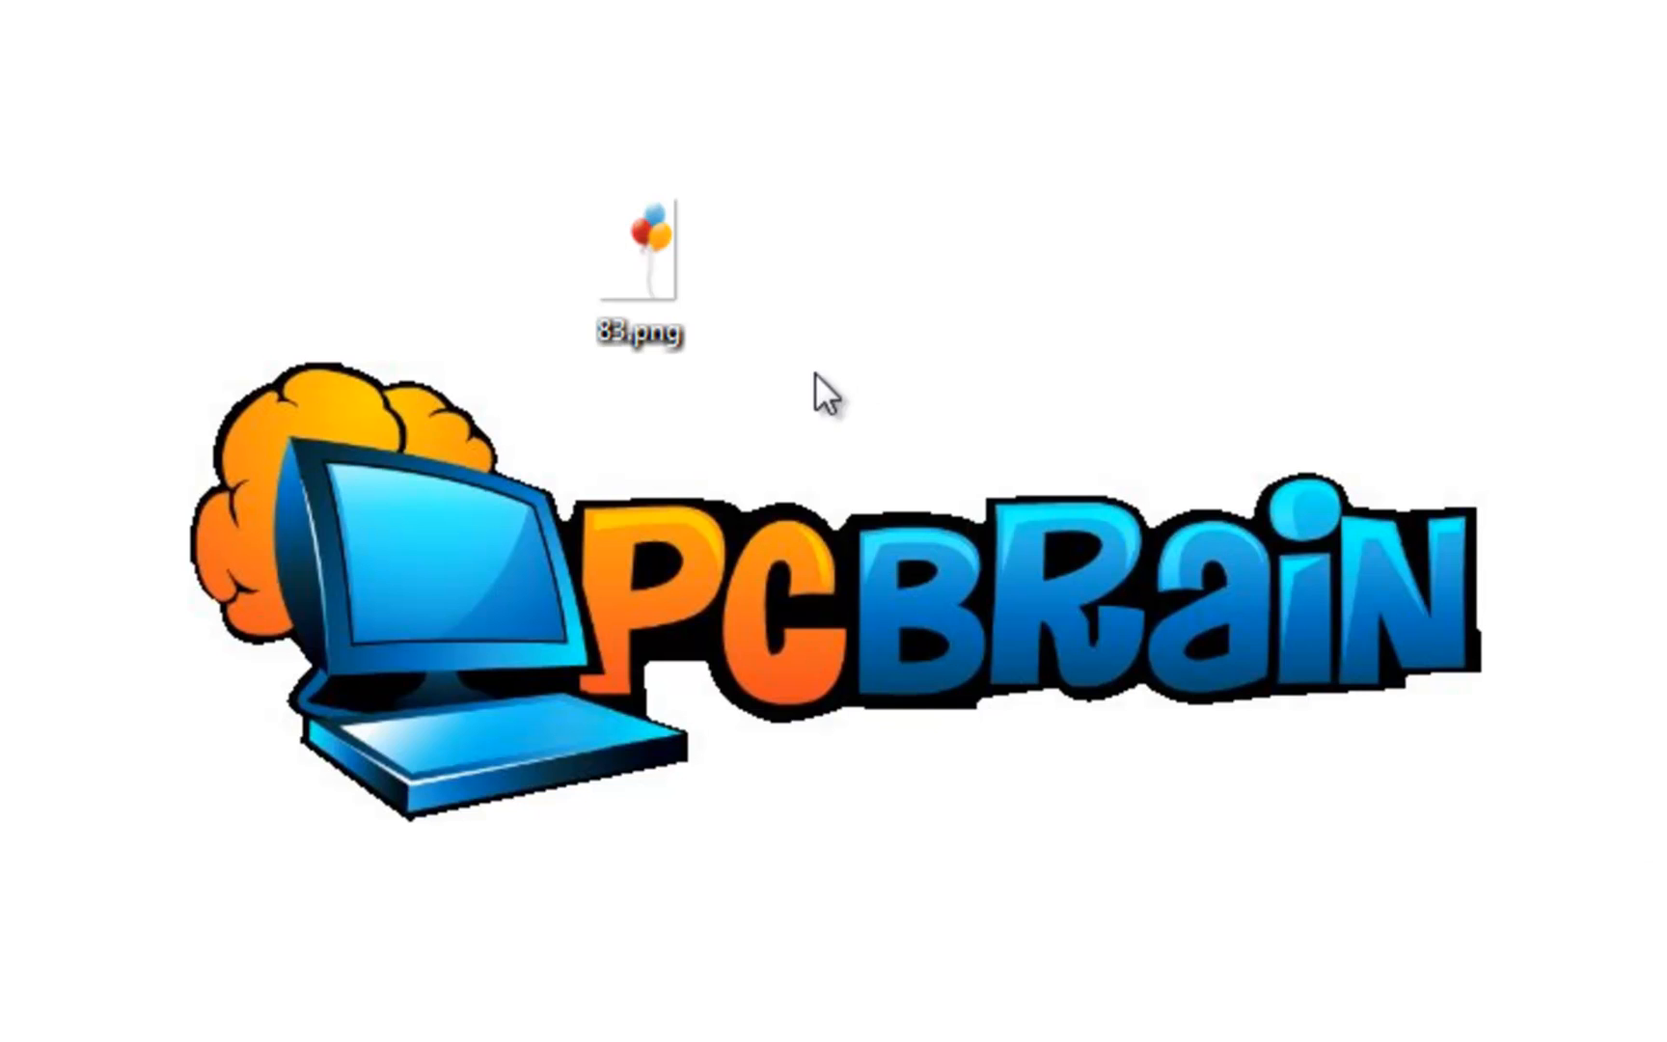
Step: Select the 83.png icon on the desktop beside the dialog
{"action": "left_click", "coordinate": [634, 265]}
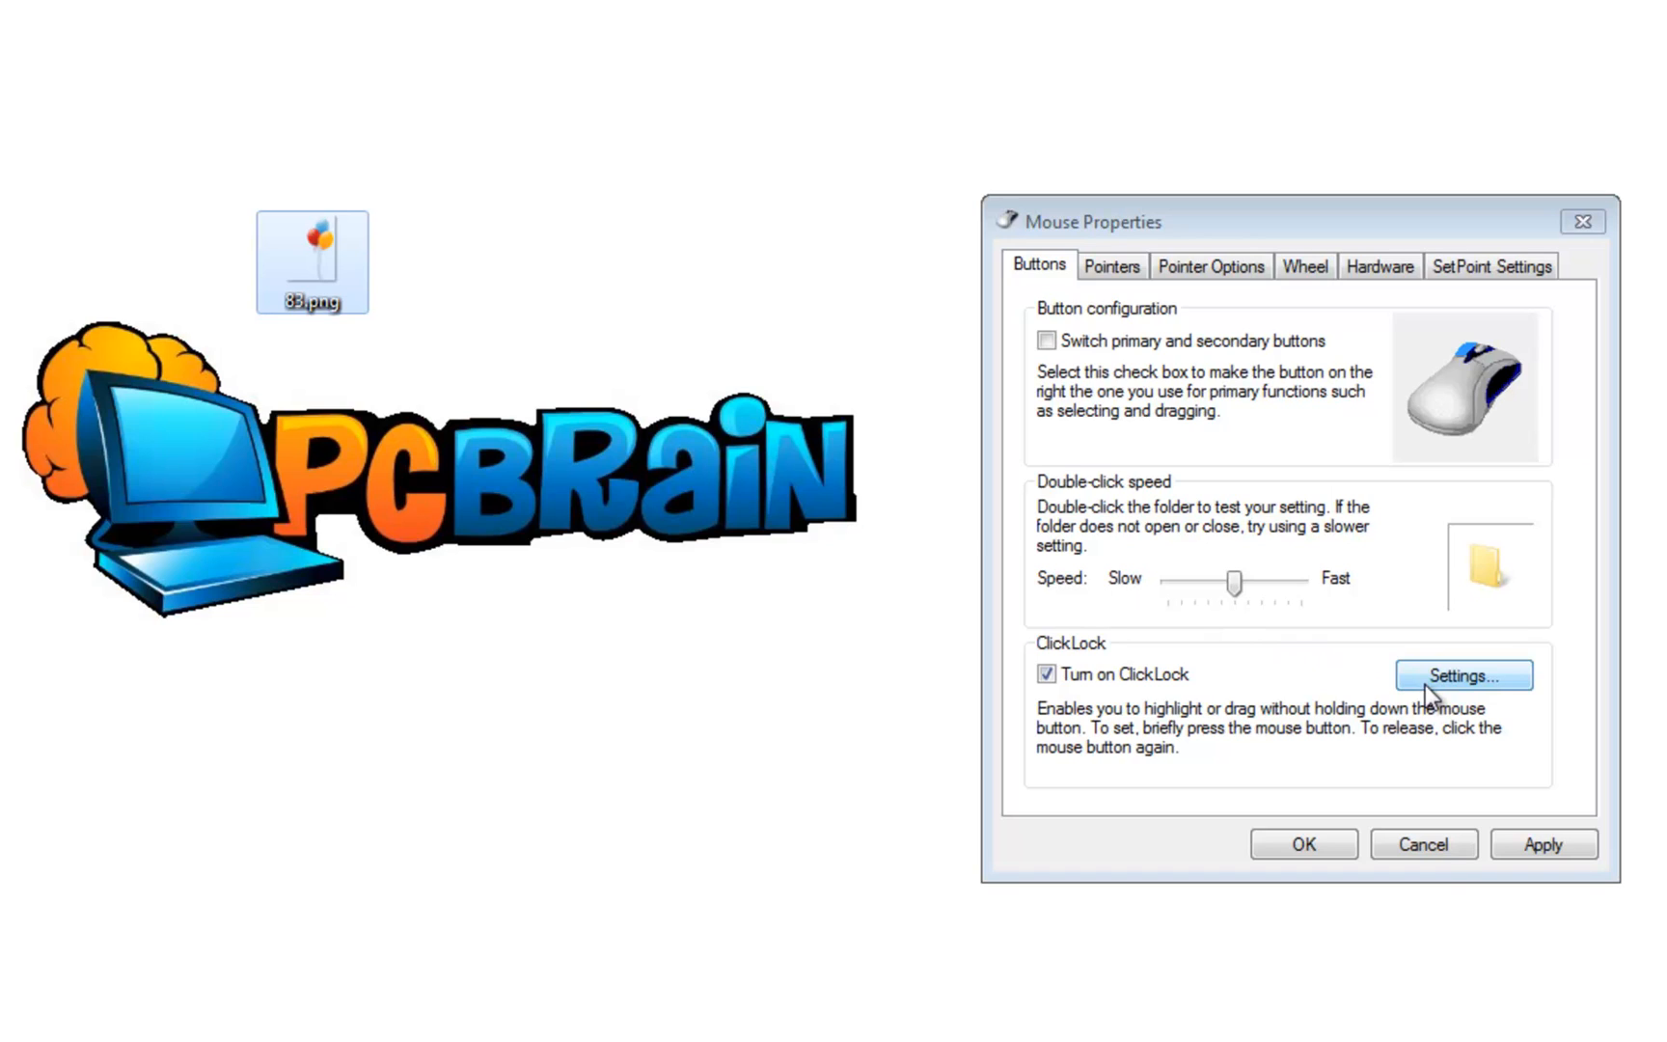
Step: Look at the ClickLock timing settings and leave them unchanged
{"action": "left_click", "coordinate": [1425, 684]}
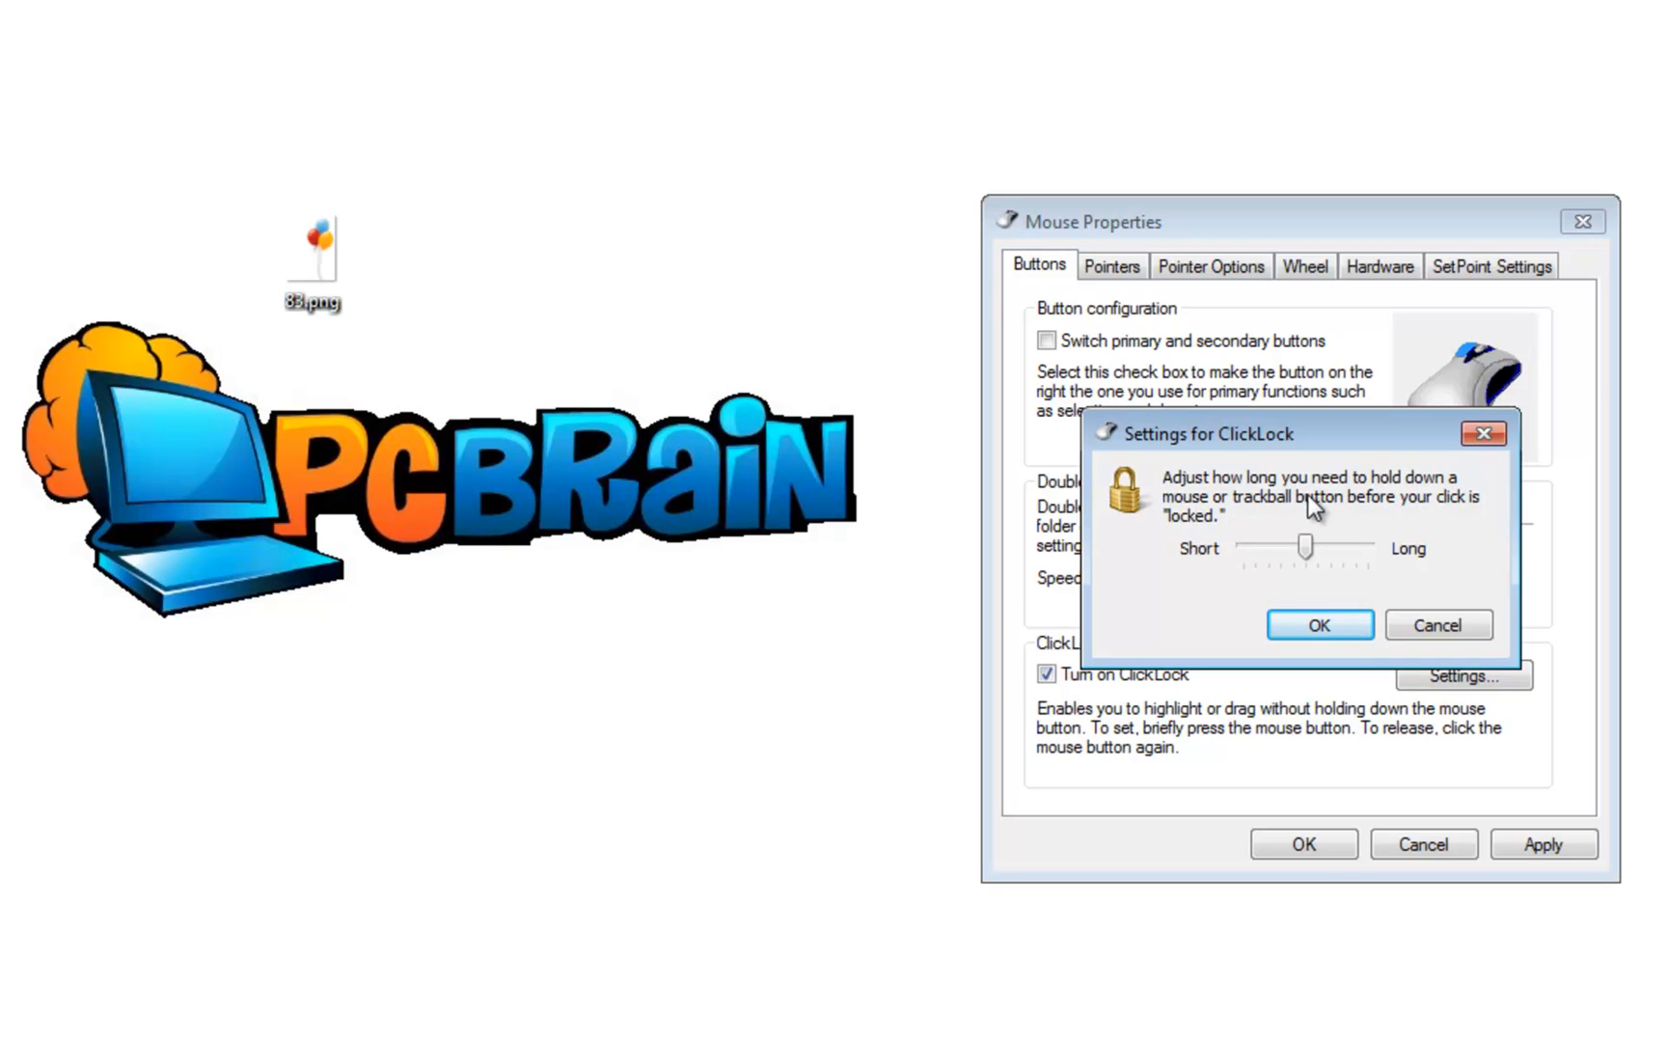
{"action": "left_click", "coordinate": [1382, 625]}
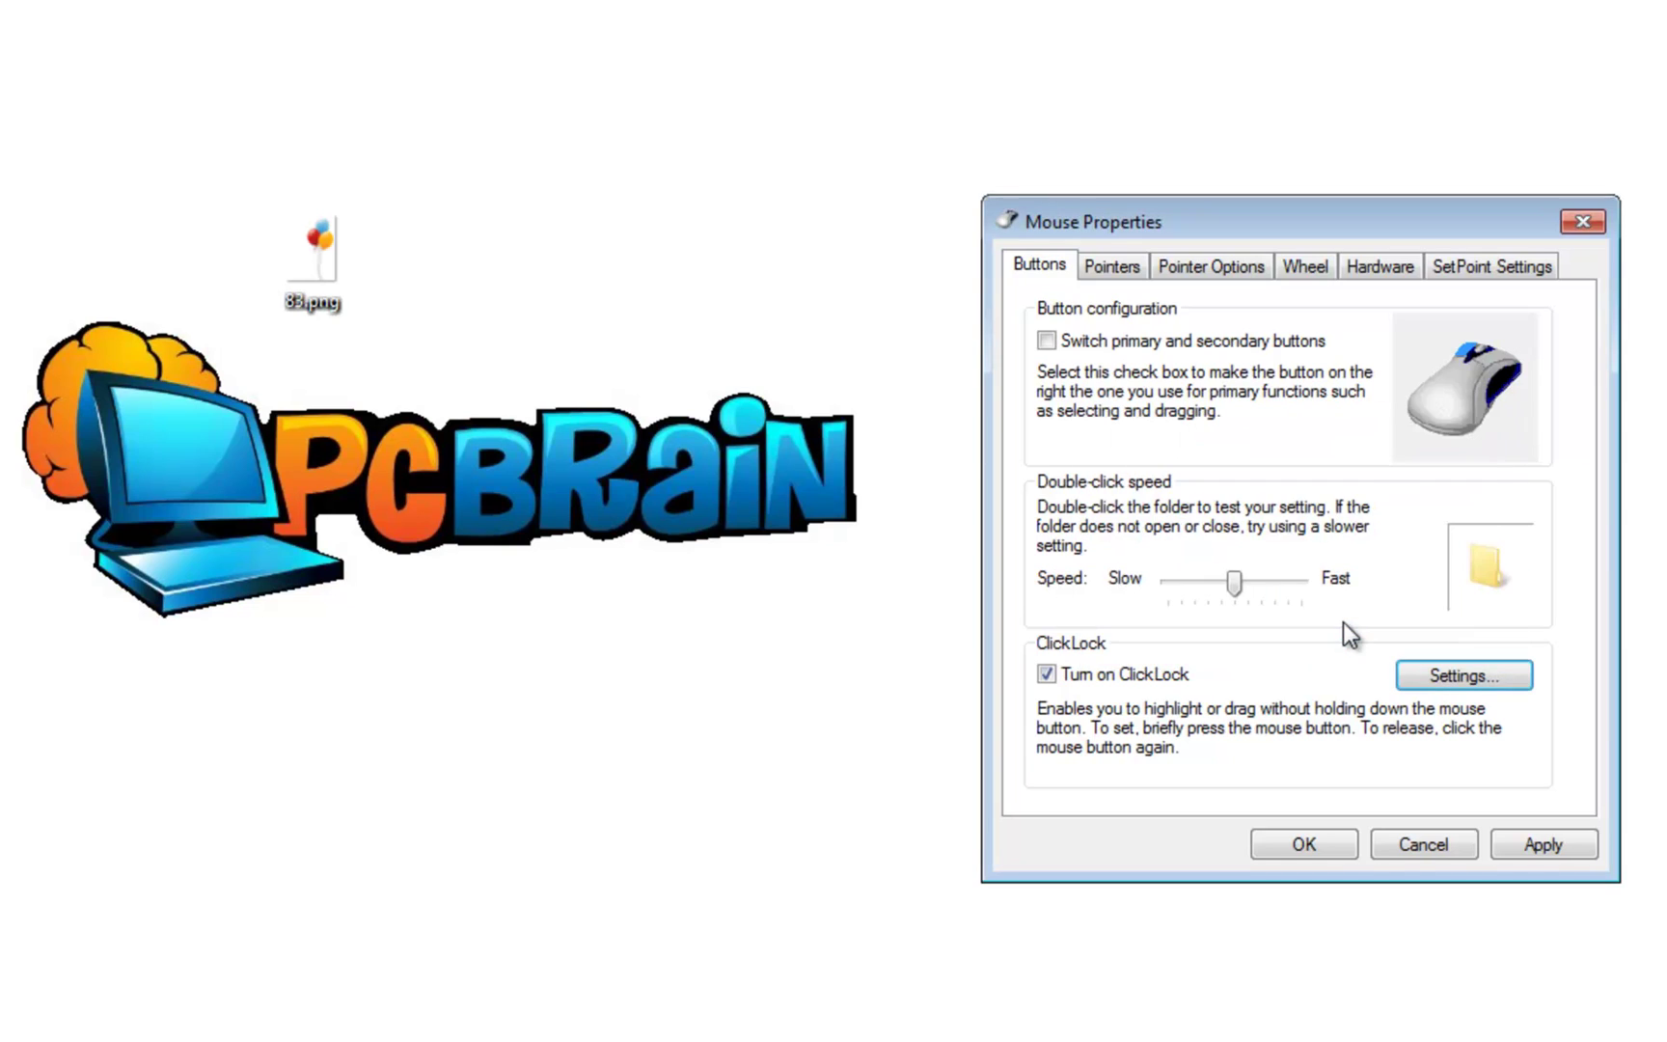
Step: Carry the 83.png icon right and back using ClickLock, then switch ClickLock off
{"action": "left_click", "coordinate": [329, 261]}
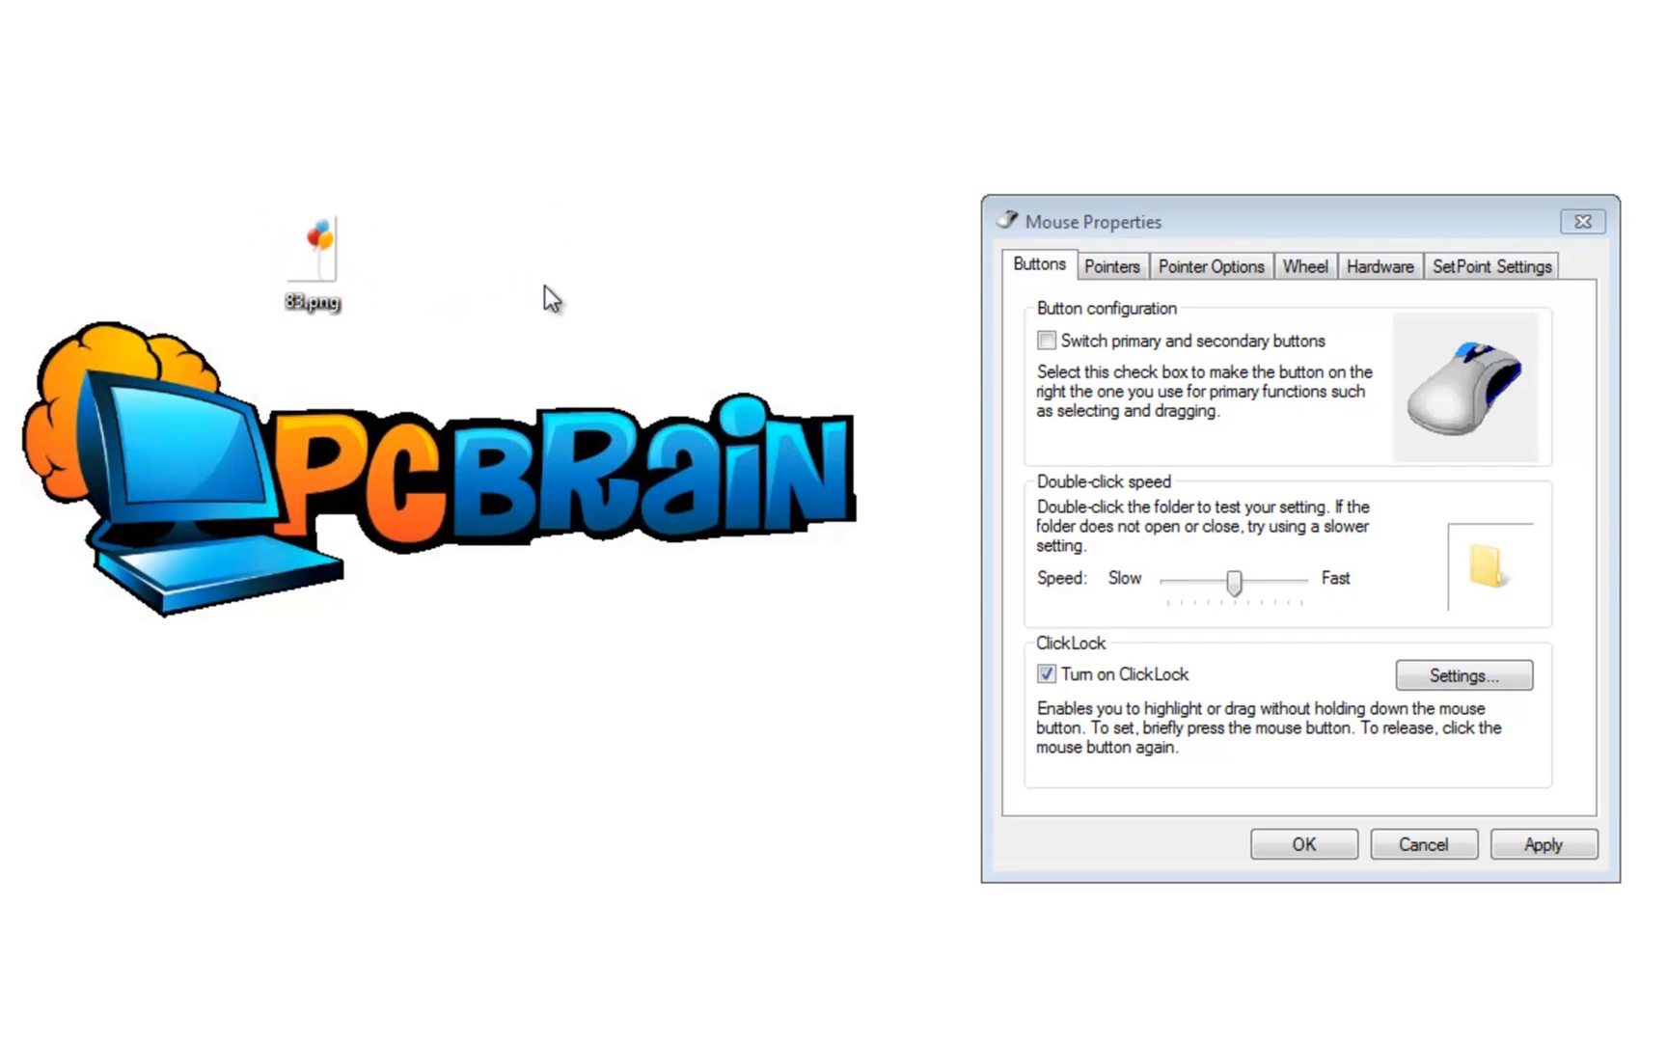
{"action": "left_click", "coordinate": [684, 267]}
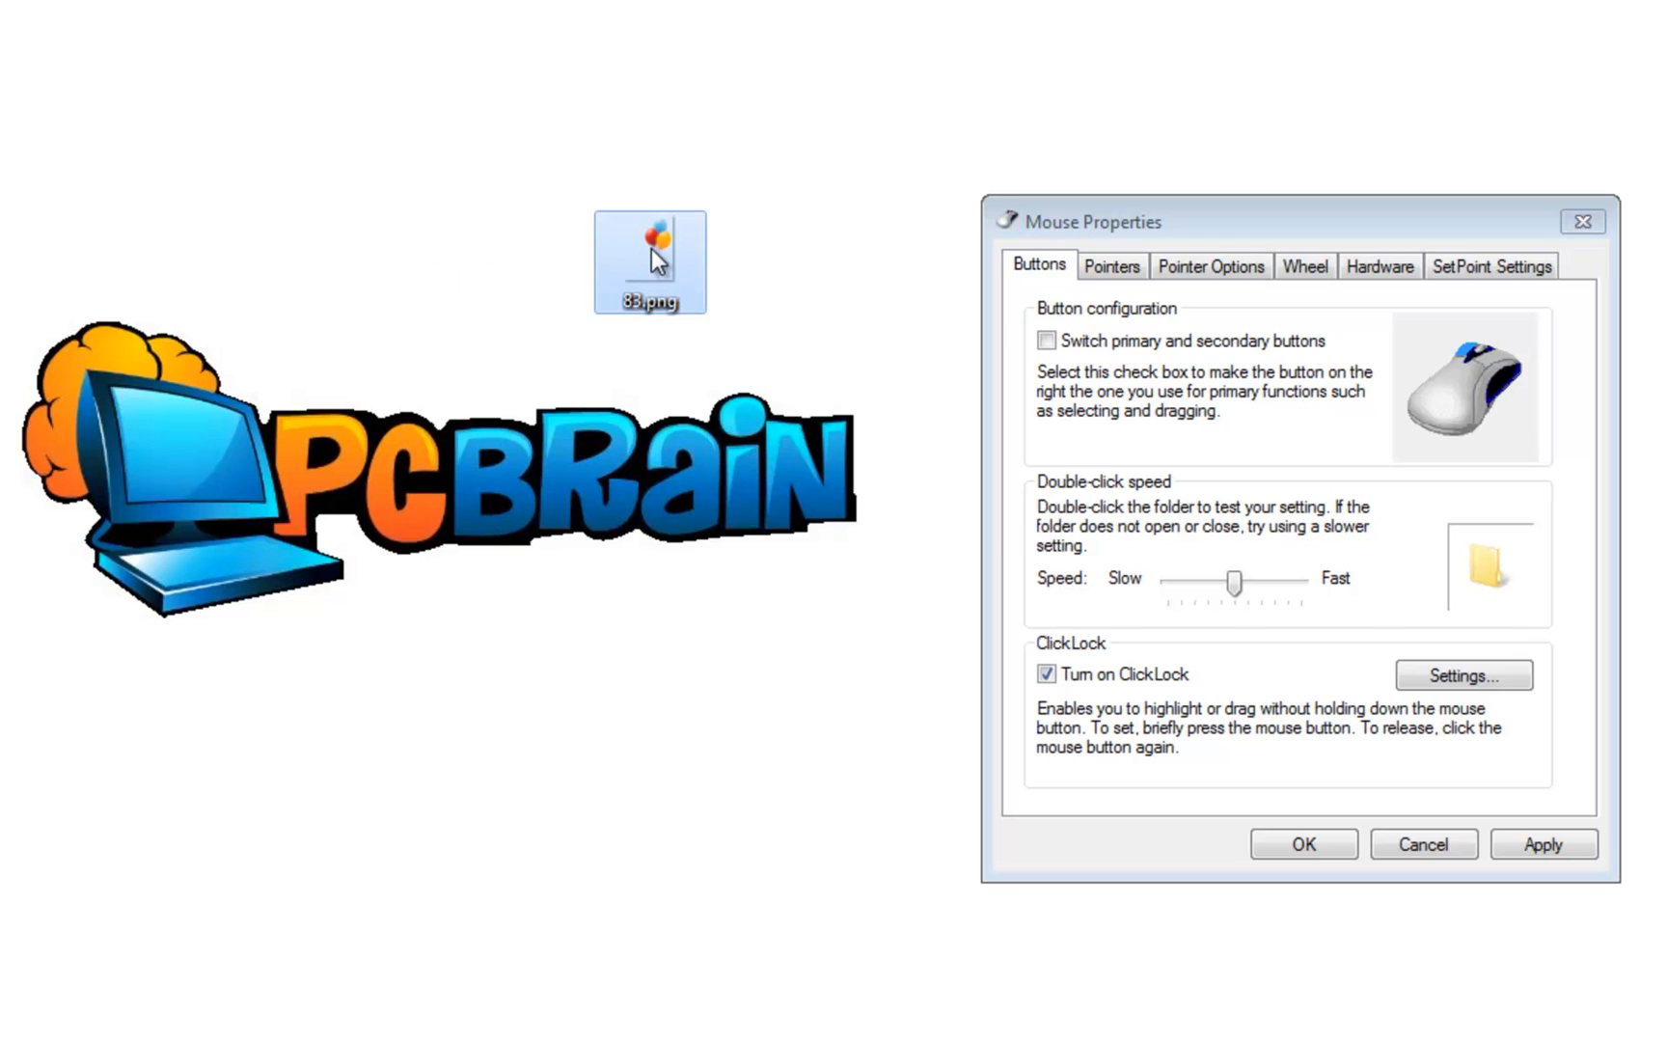
{"action": "left_click", "coordinate": [305, 271]}
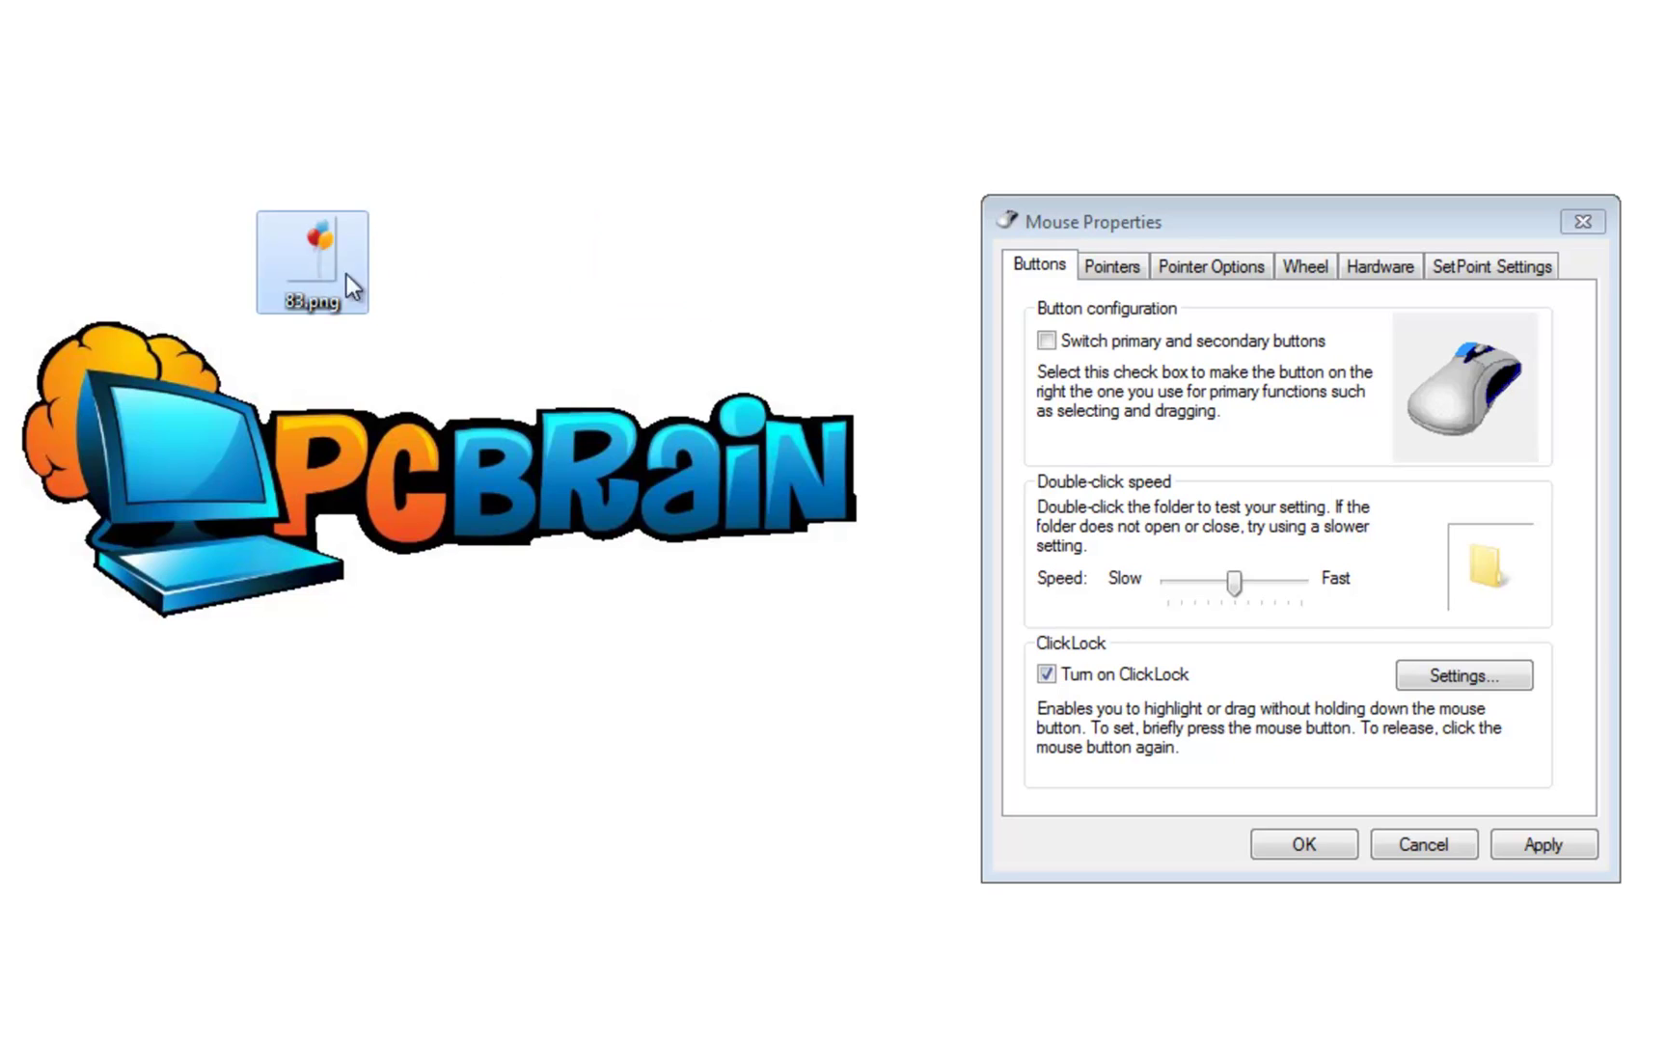
{"action": "left_click", "coordinate": [1161, 675]}
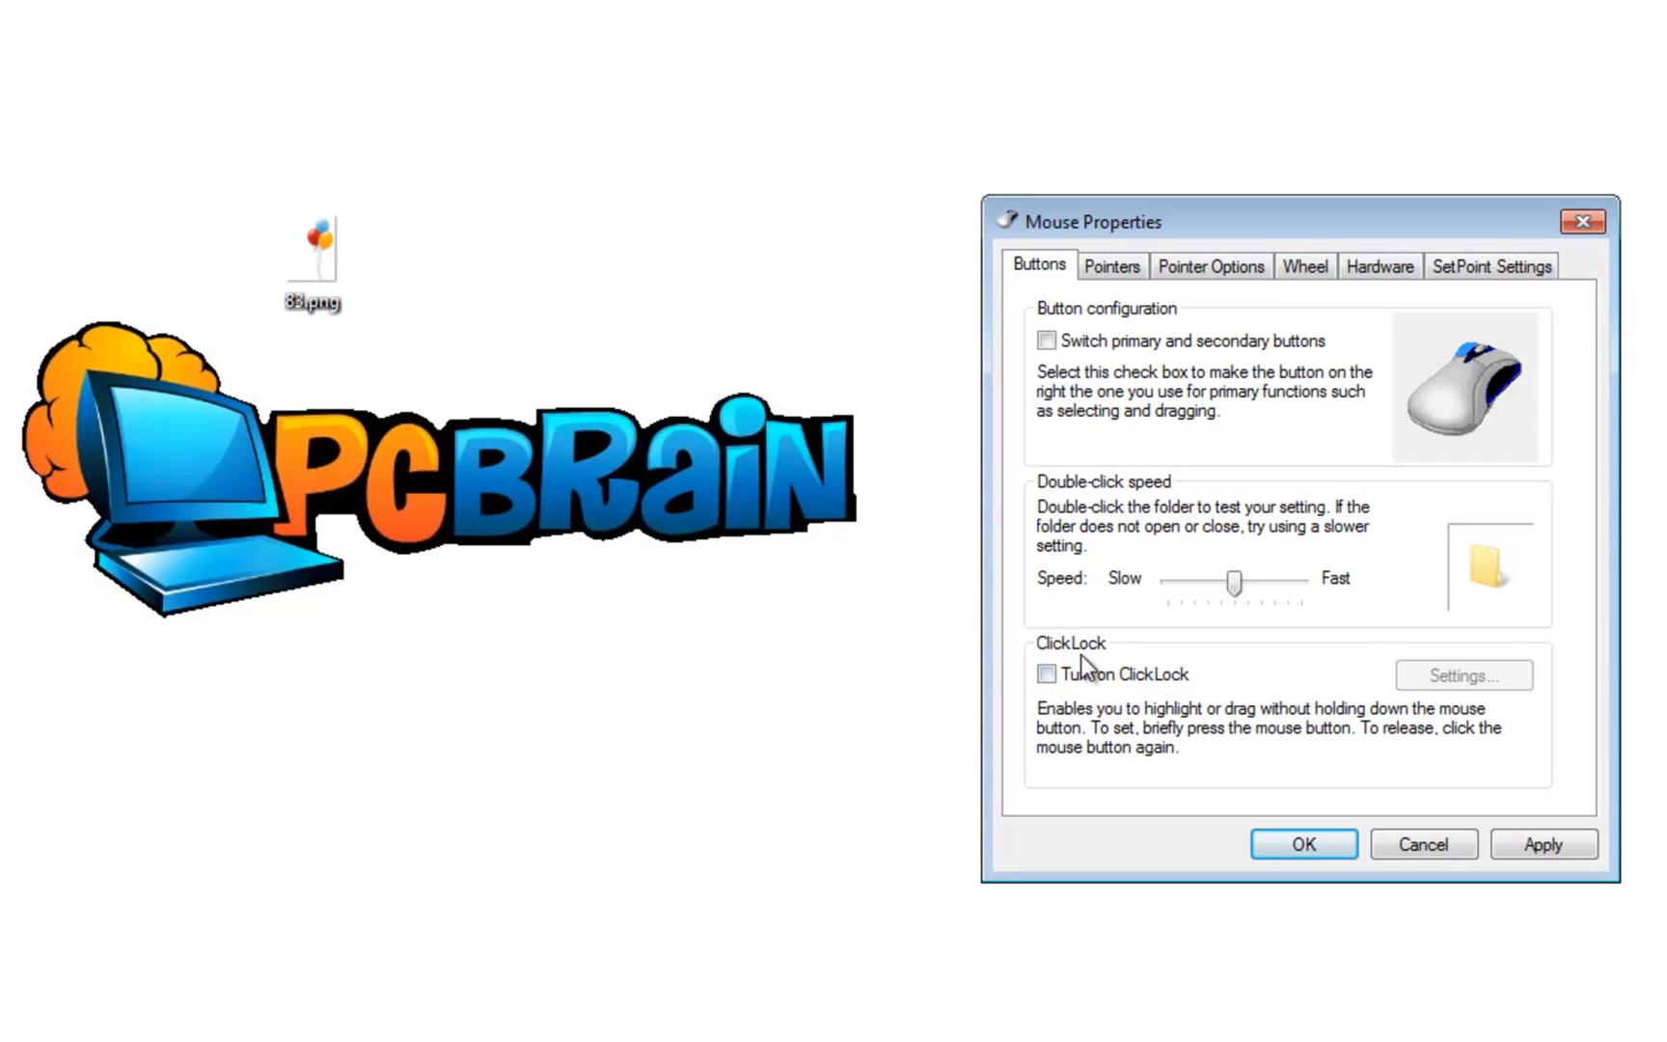
Step: On the Pointers settings, choose the Windows Black (extra large) scheme
{"action": "left_click", "coordinate": [1111, 270]}
{"action": "left_click", "coordinate": [1043, 273]}
{"action": "left_click", "coordinate": [1115, 267]}
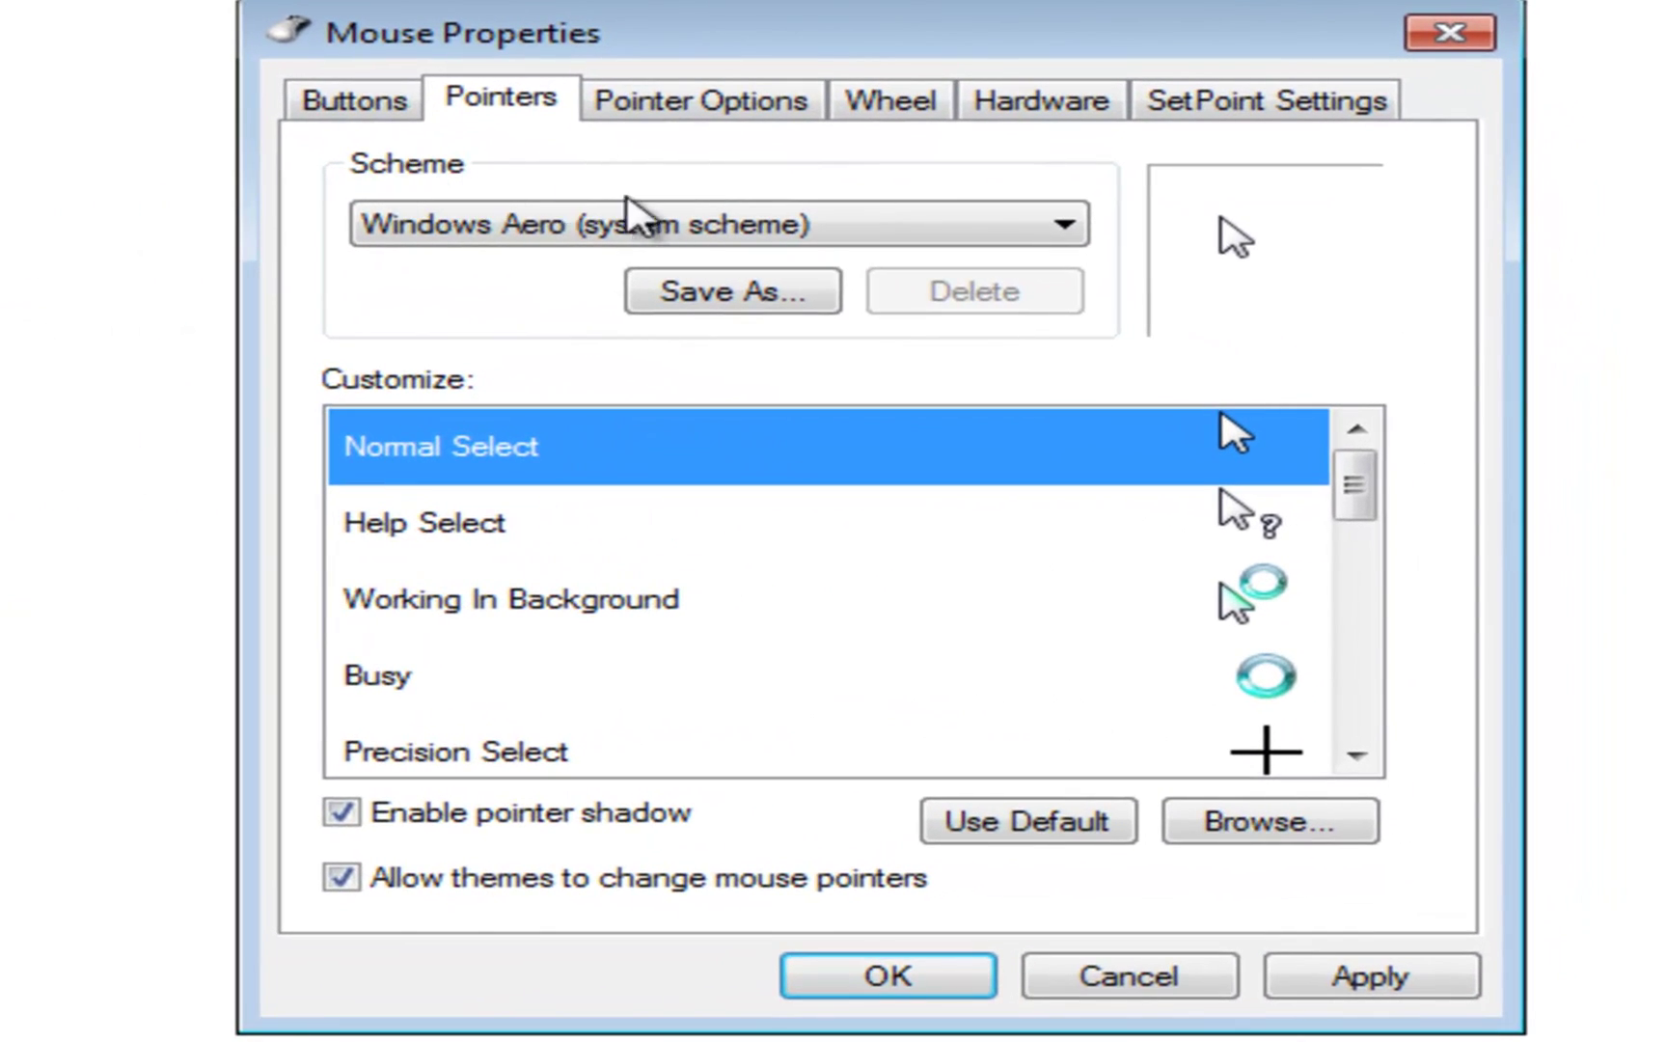
{"action": "left_click", "coordinate": [1170, 343]}
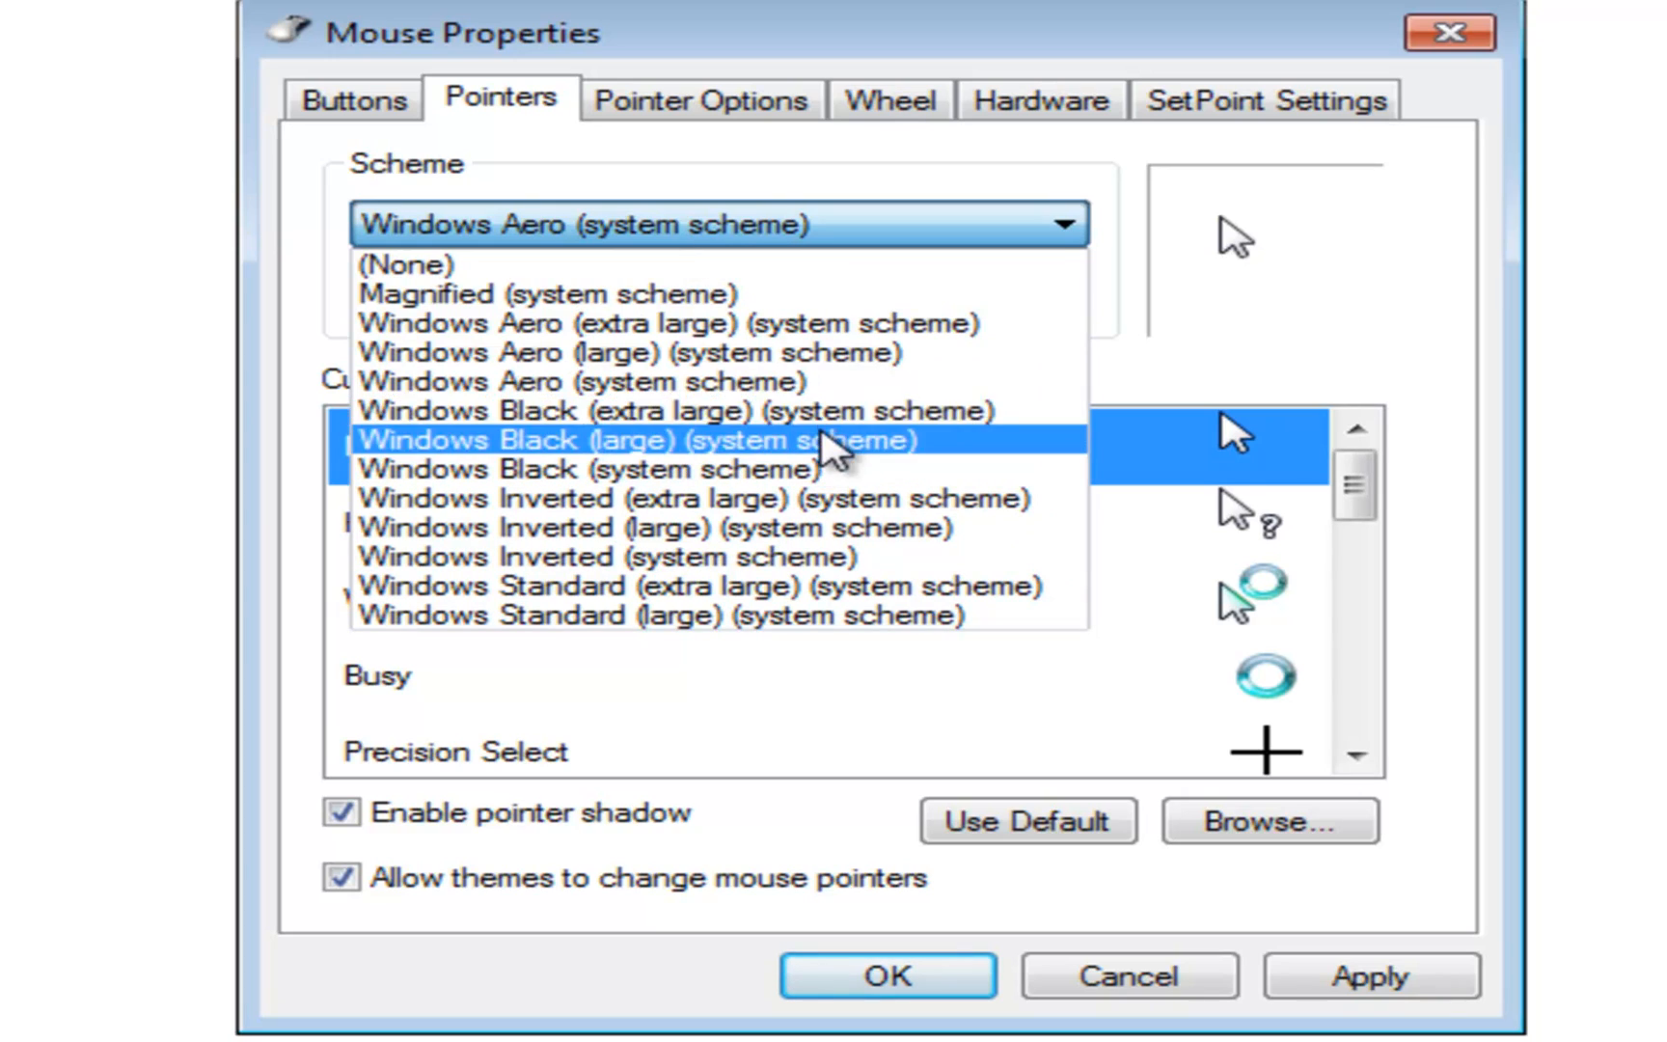
{"action": "left_click", "coordinate": [833, 412]}
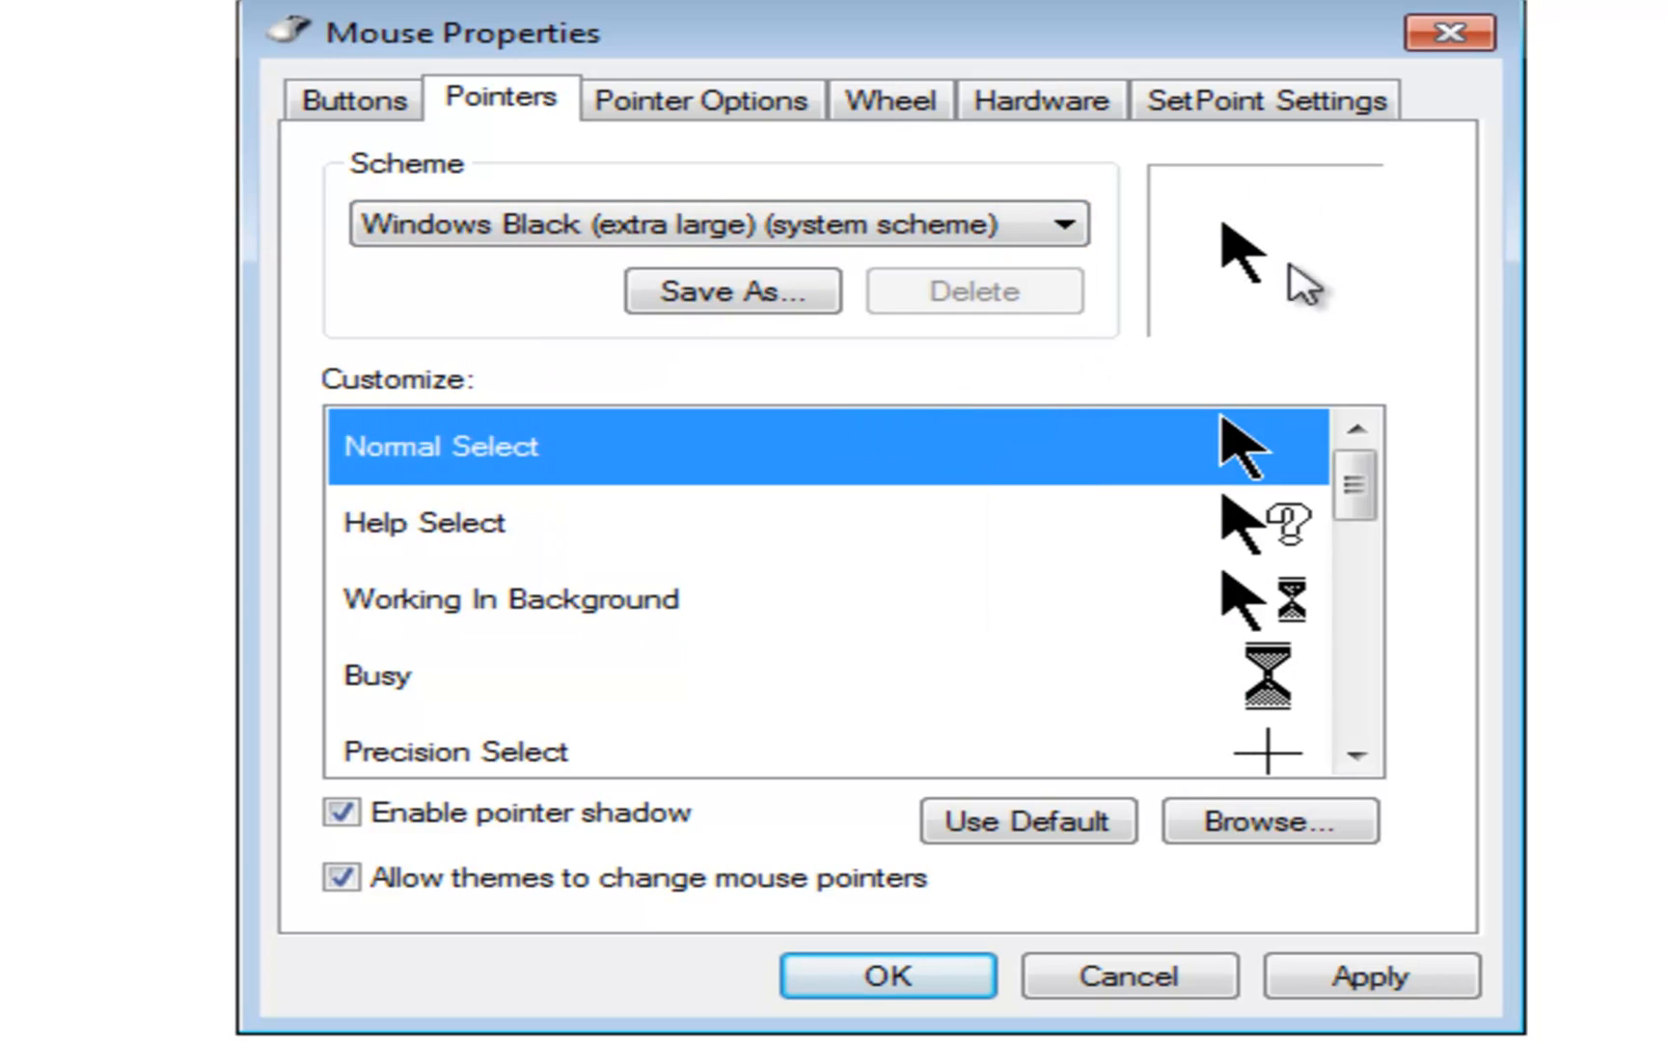
{"action": "mouse_move", "coordinate": [1355, 482]}
{"action": "left_mouse_down"}
{"action": "mouse_move", "coordinate": [1404, 723]}
{"action": "mouse_move", "coordinate": [1368, 462]}
{"action": "left_mouse_up"}
Step: Preview the Help Select, Working In Background, Normal Select, Busy and Text Select pointers
{"action": "left_click", "coordinate": [1212, 521]}
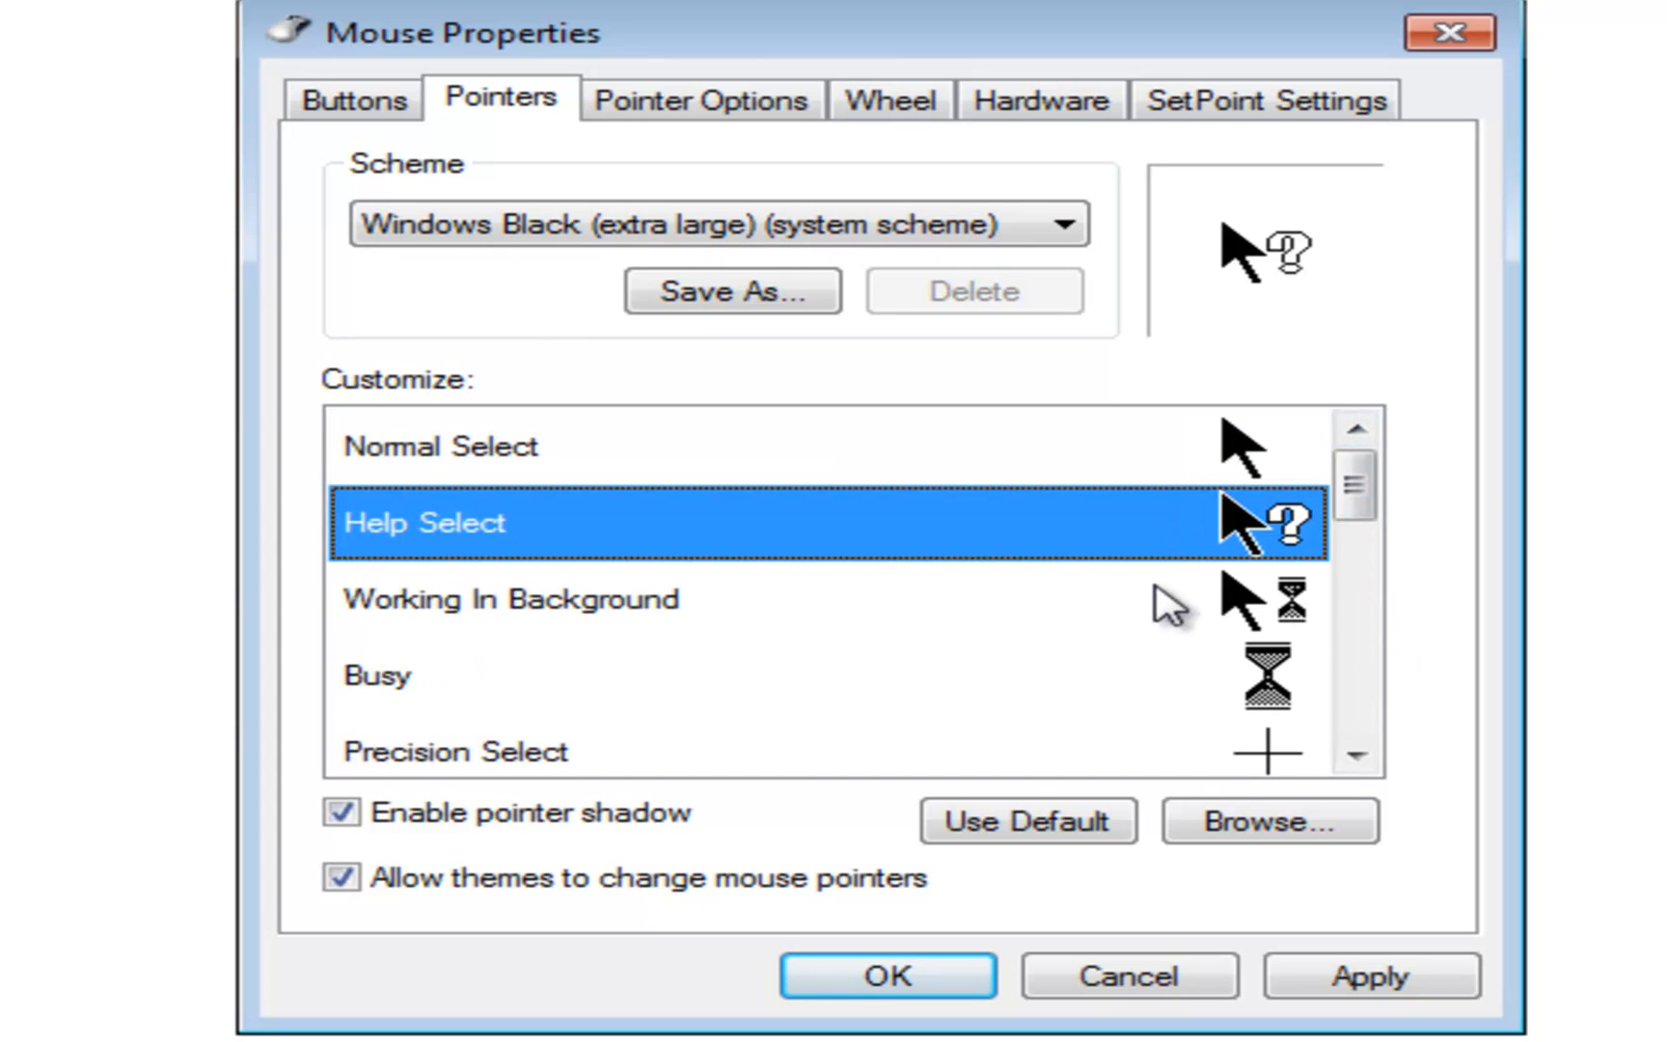
{"action": "left_click", "coordinate": [1168, 607]}
{"action": "left_click", "coordinate": [1218, 442]}
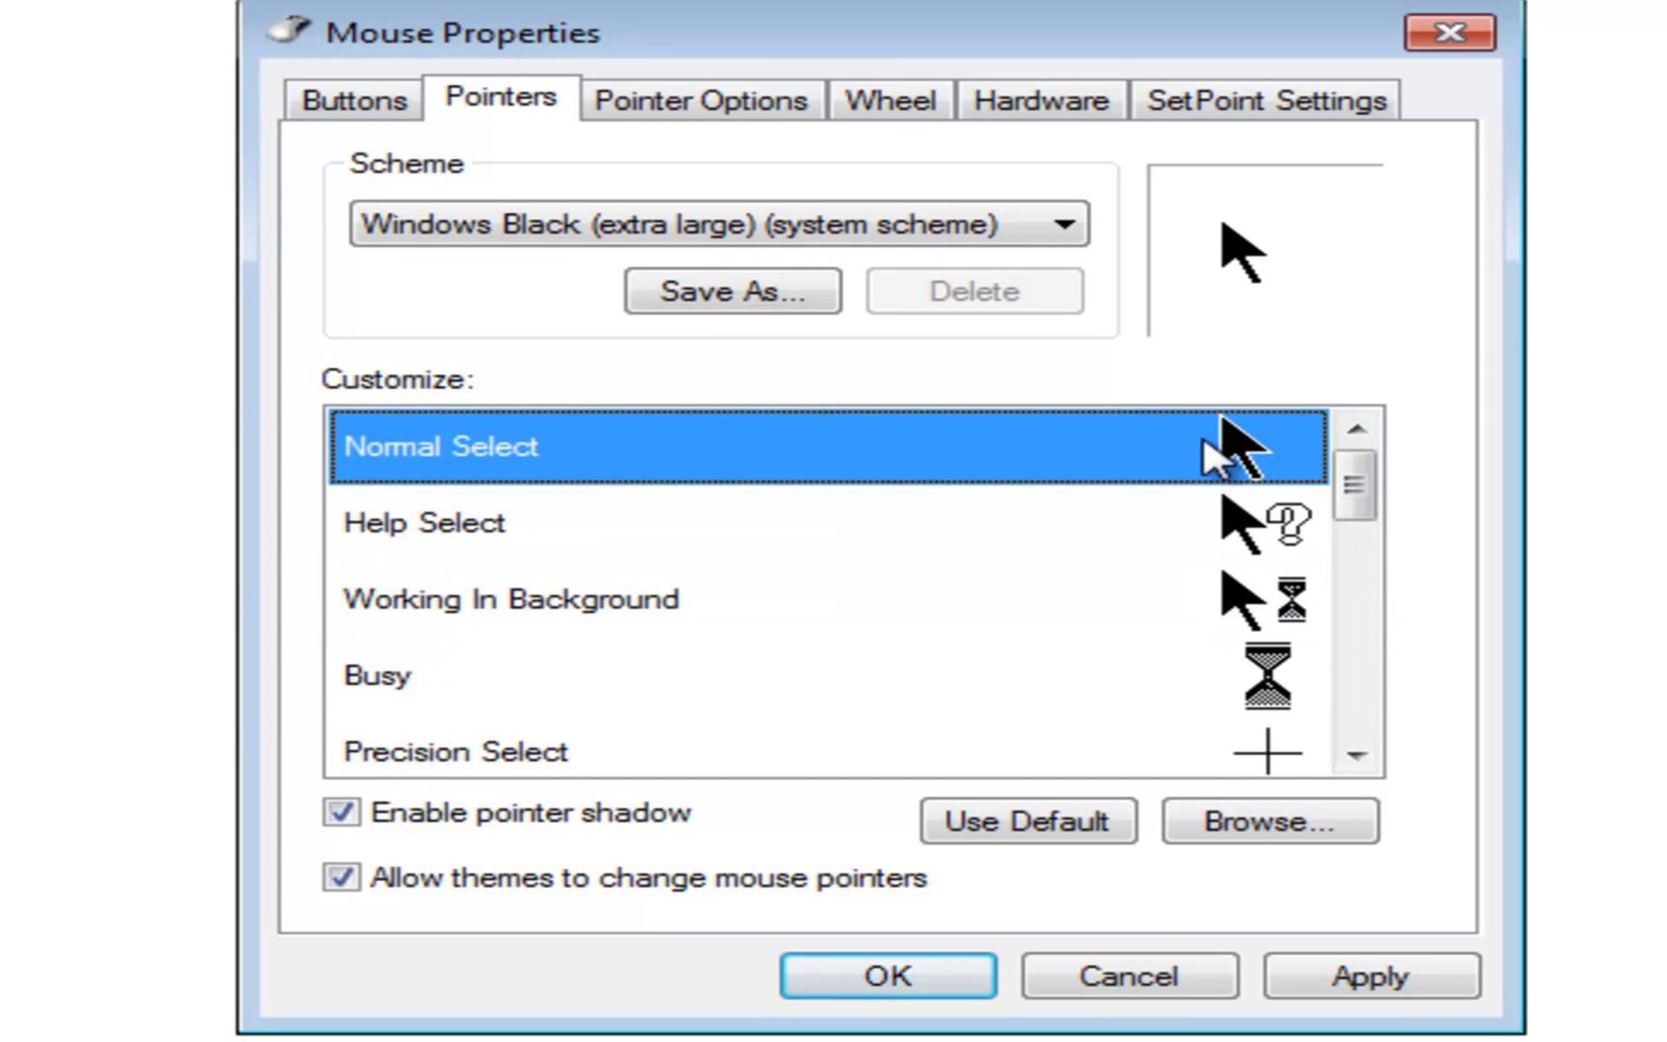
{"action": "left_click", "coordinate": [1225, 688]}
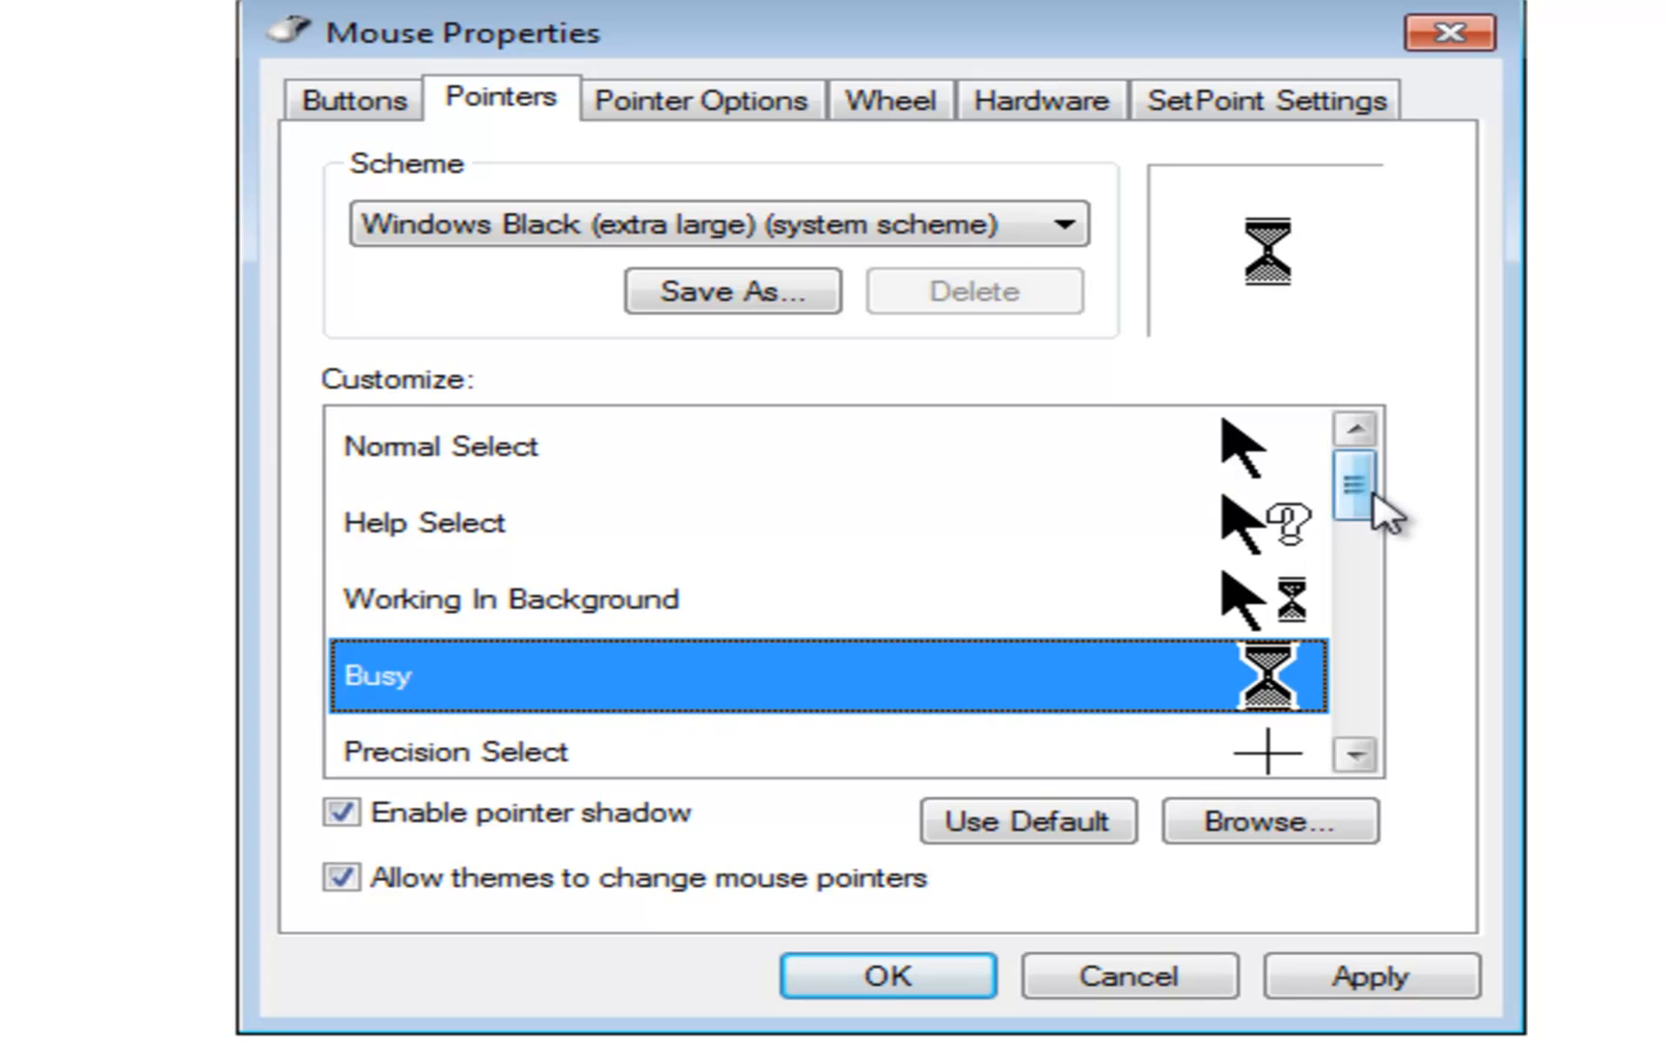
{"action": "mouse_move", "coordinate": [1355, 483]}
{"action": "left_mouse_down"}
{"action": "mouse_move", "coordinate": [1355, 541]}
{"action": "mouse_move", "coordinate": [1359, 469]}
{"action": "left_mouse_up"}
{"action": "left_click", "coordinate": [1284, 606]}
{"action": "left_click", "coordinate": [1237, 444]}
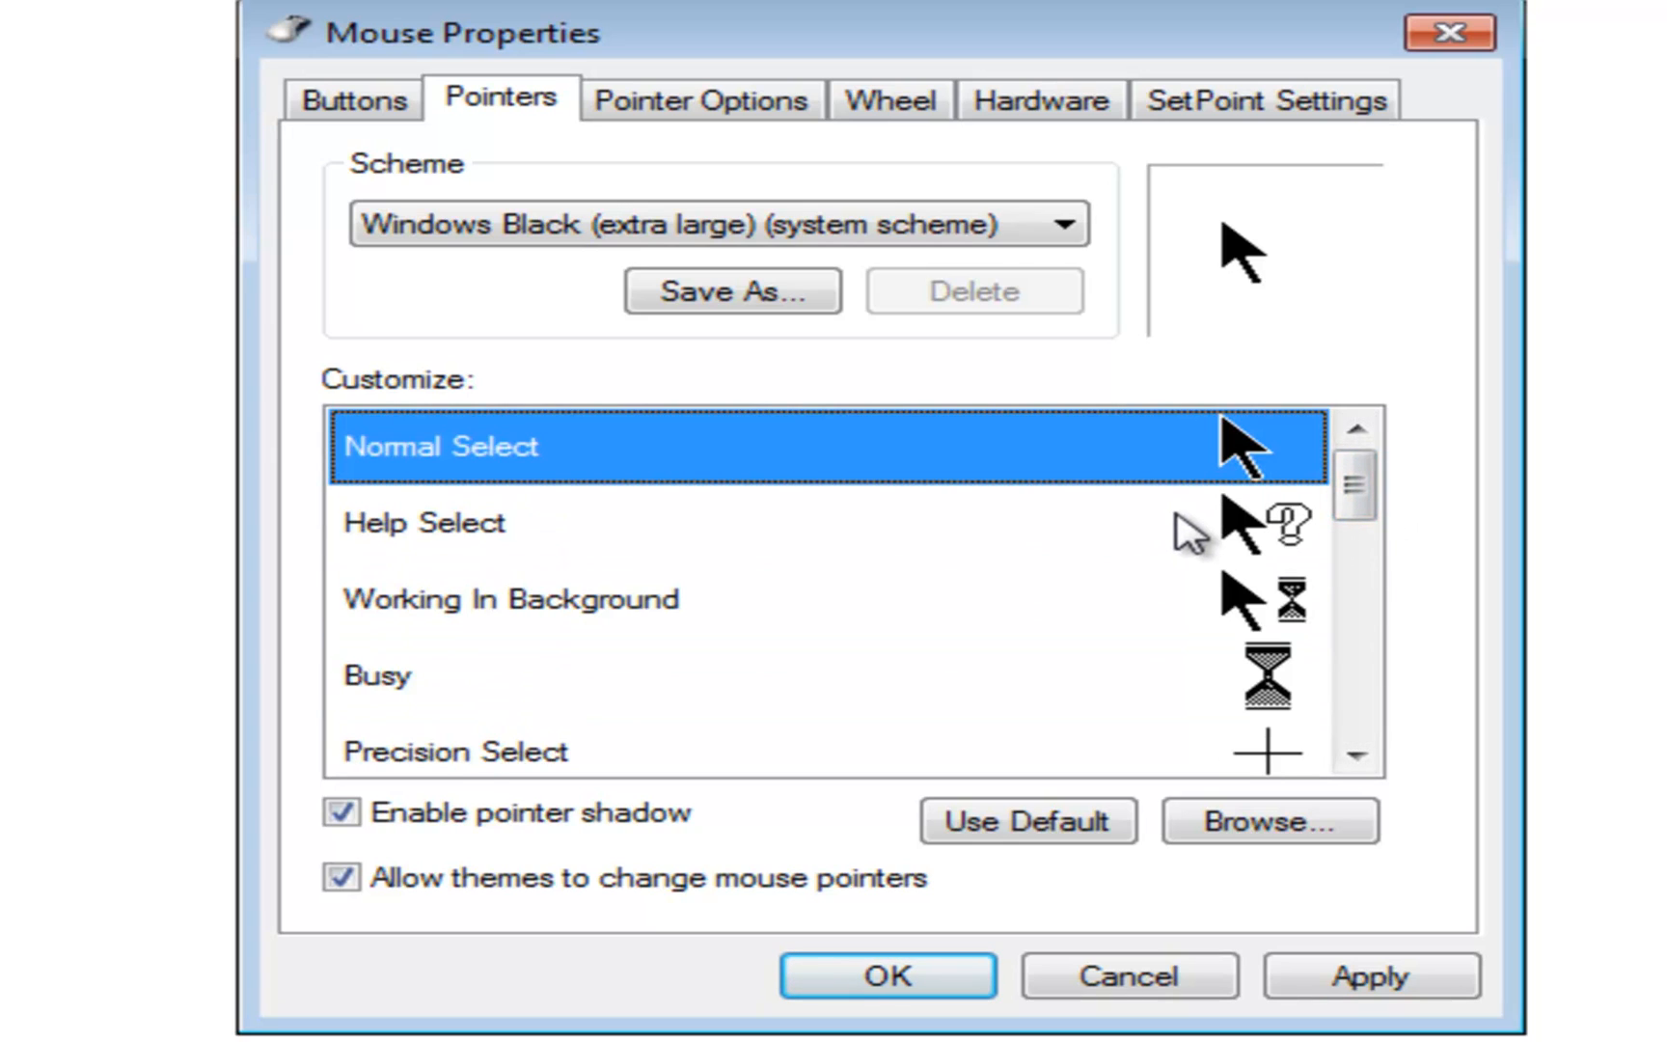
{"action": "scroll", "coordinate": [1302, 704], "scroll_direction": "down", "scroll_amount": 2}
{"action": "scroll", "coordinate": [1309, 692], "scroll_direction": "down", "scroll_amount": 2}
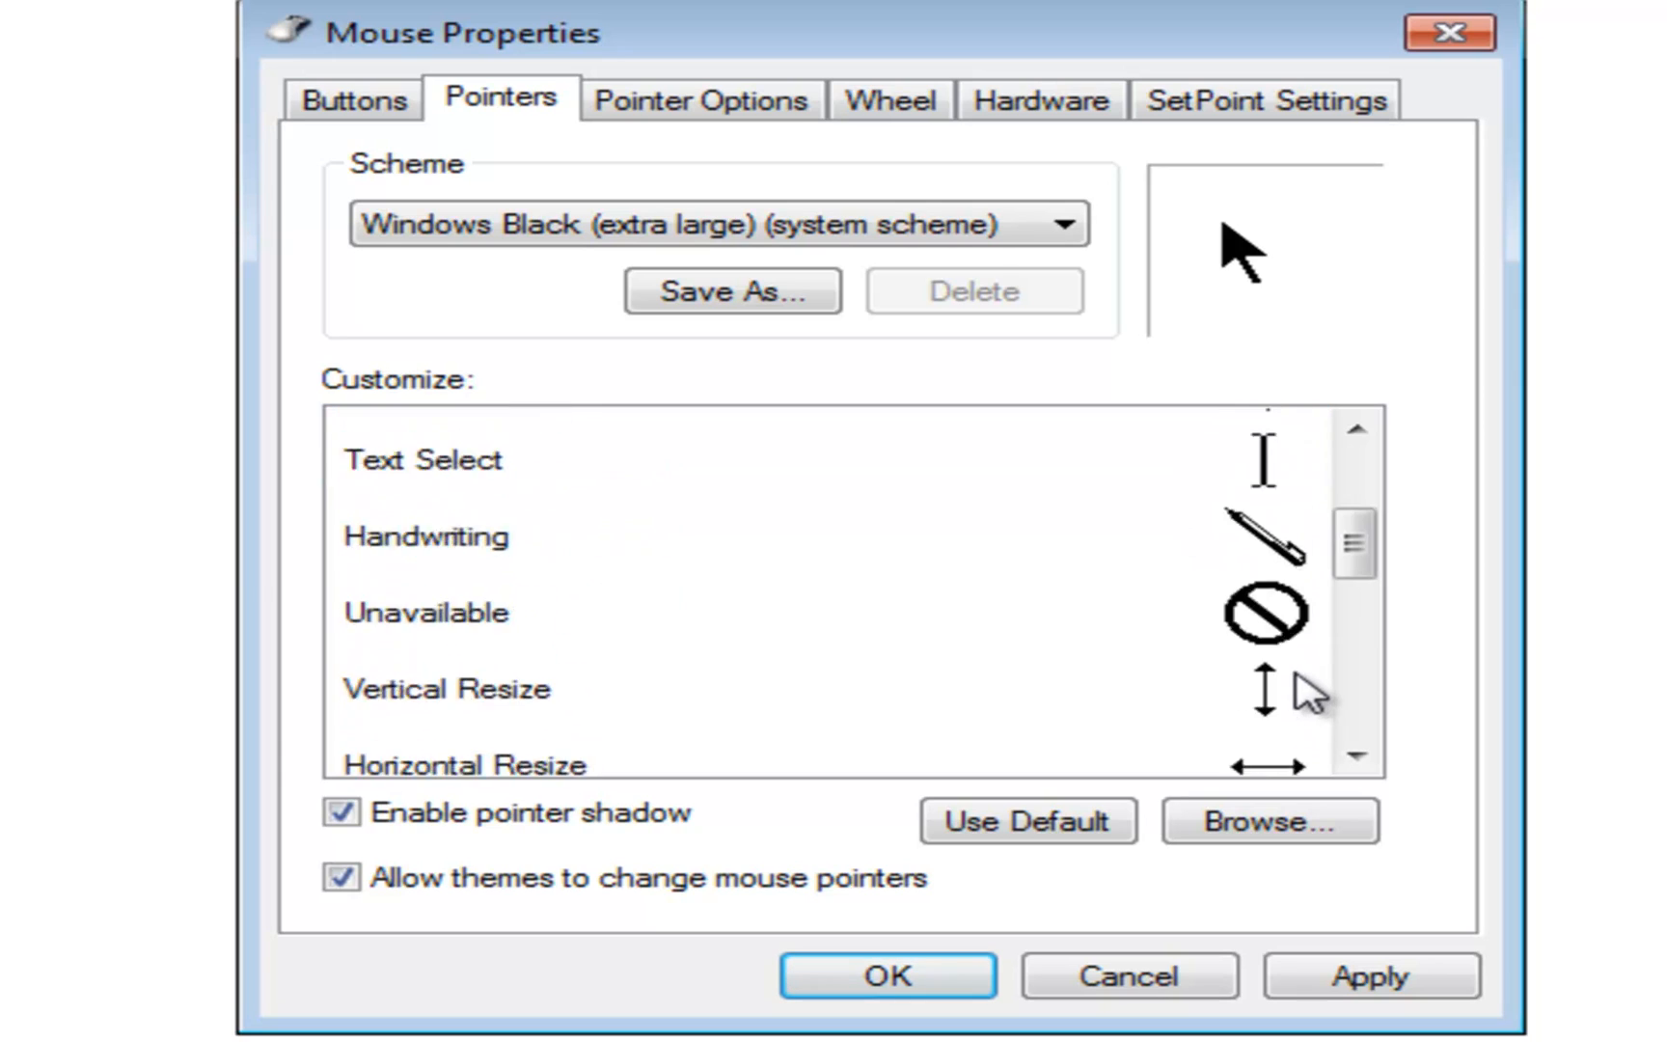
{"action": "scroll", "coordinate": [1309, 693], "scroll_direction": "up", "scroll_amount": 3}
Step: Return the scheme to Windows Aero (system scheme), preview Normal Select and start browsing for a custom cursor file
{"action": "left_click", "coordinate": [834, 224]}
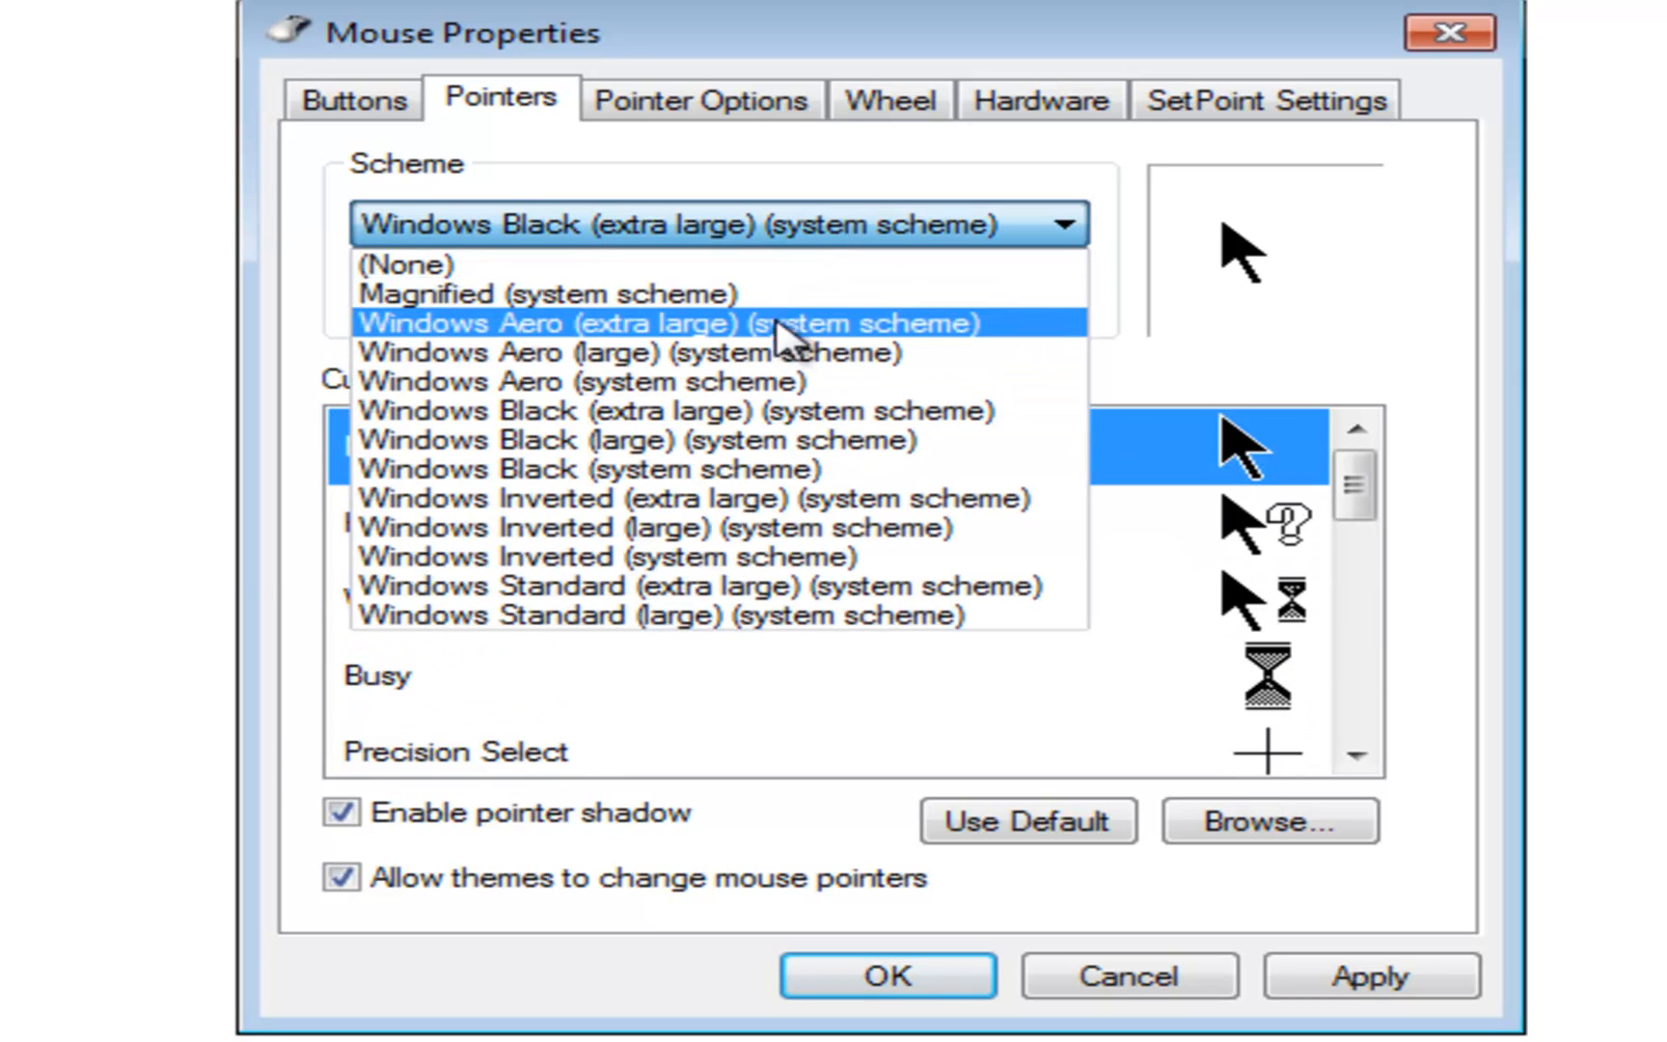
{"action": "left_click", "coordinate": [710, 382]}
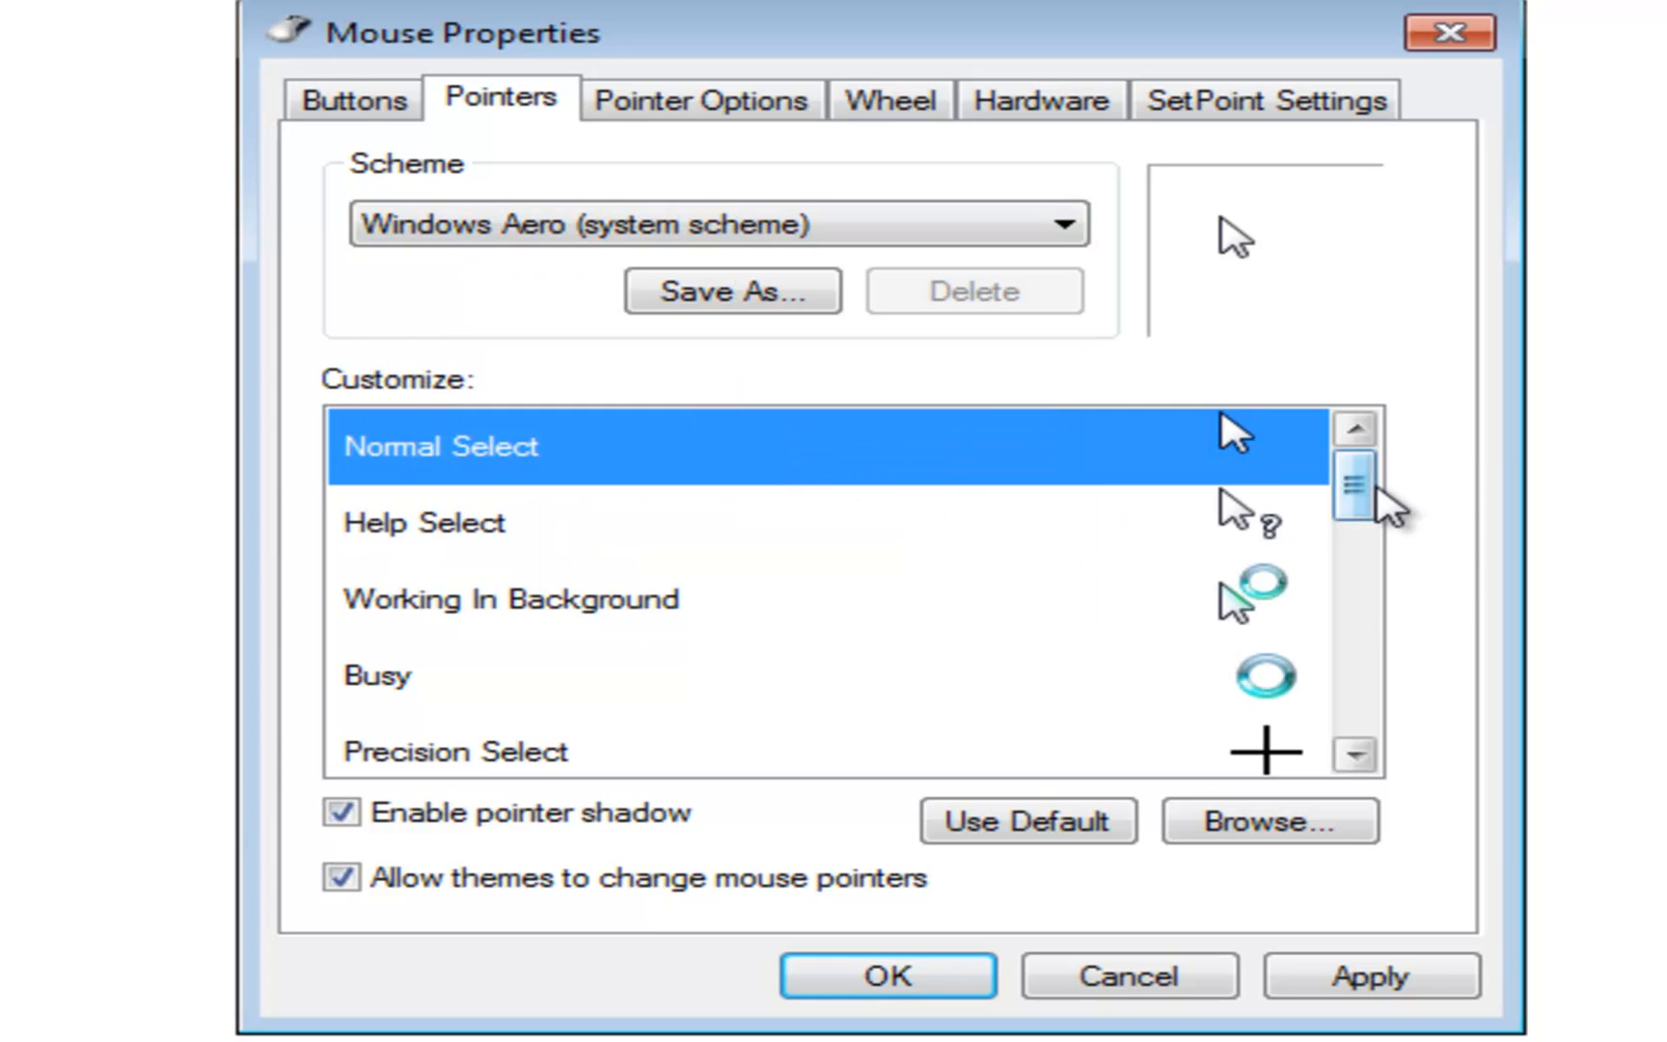
{"action": "mouse_move", "coordinate": [1355, 489]}
{"action": "left_mouse_down"}
{"action": "mouse_move", "coordinate": [1361, 684]}
{"action": "mouse_move", "coordinate": [1361, 455]}
{"action": "left_mouse_up"}
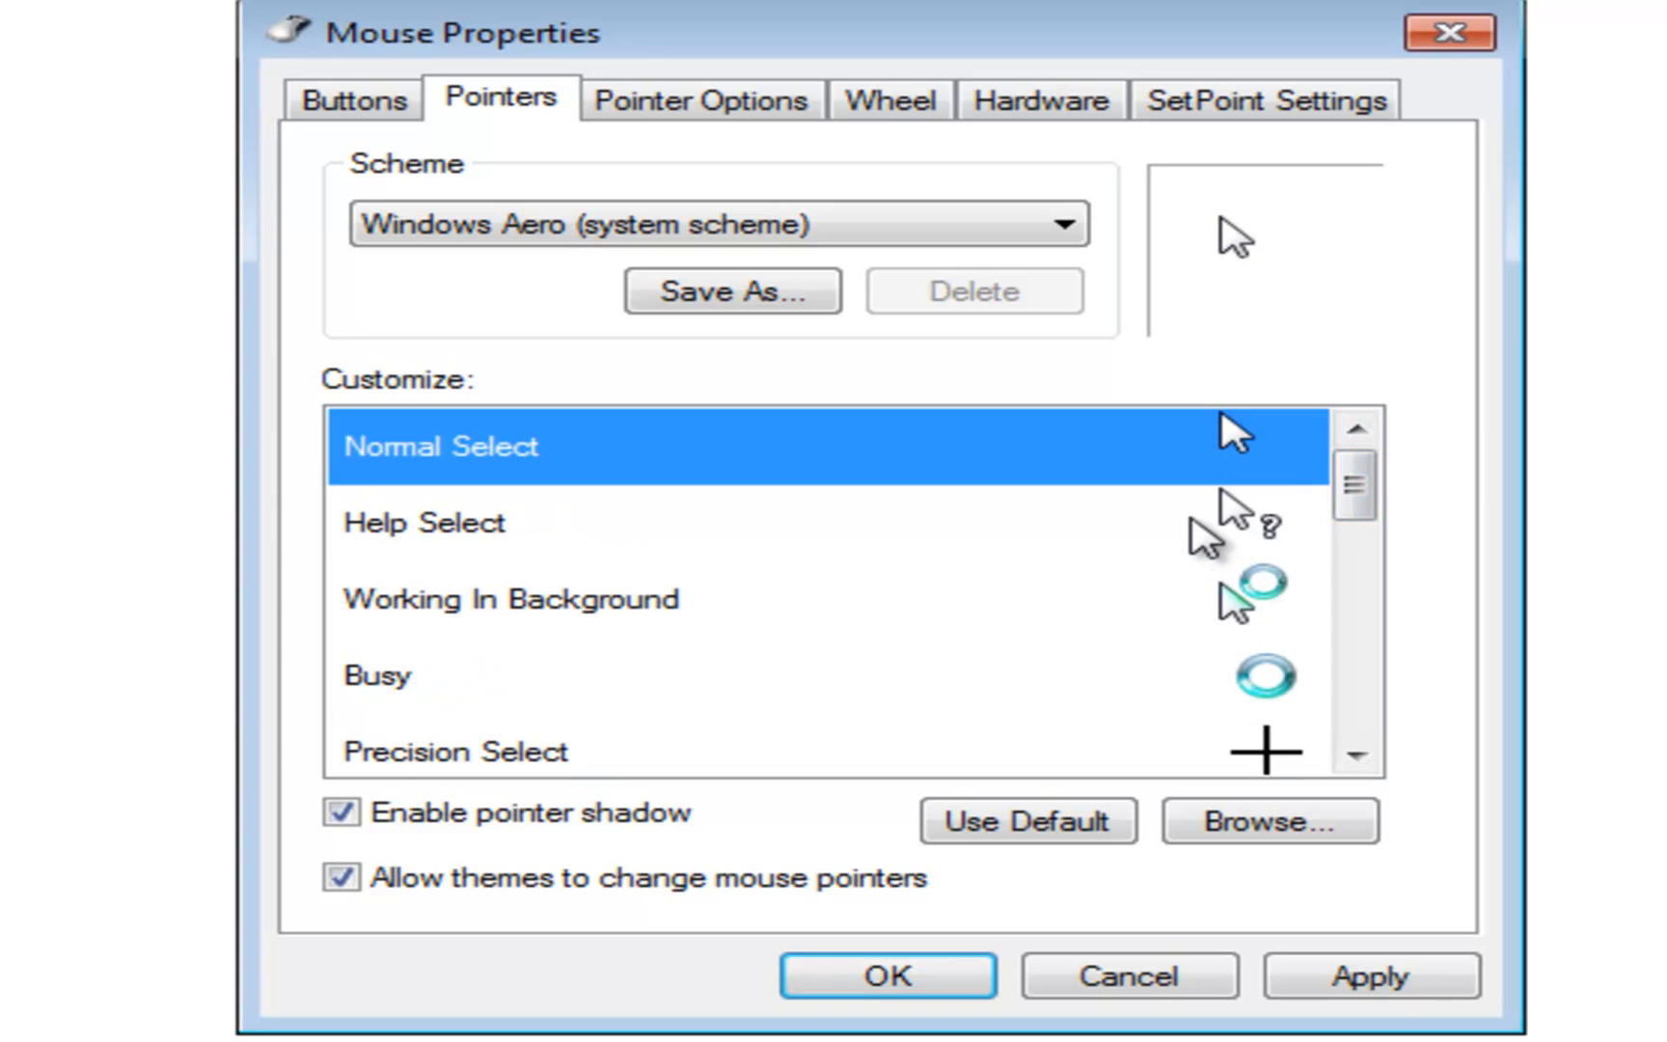
{"action": "left_click", "coordinate": [1205, 528]}
{"action": "left_click", "coordinate": [1198, 449]}
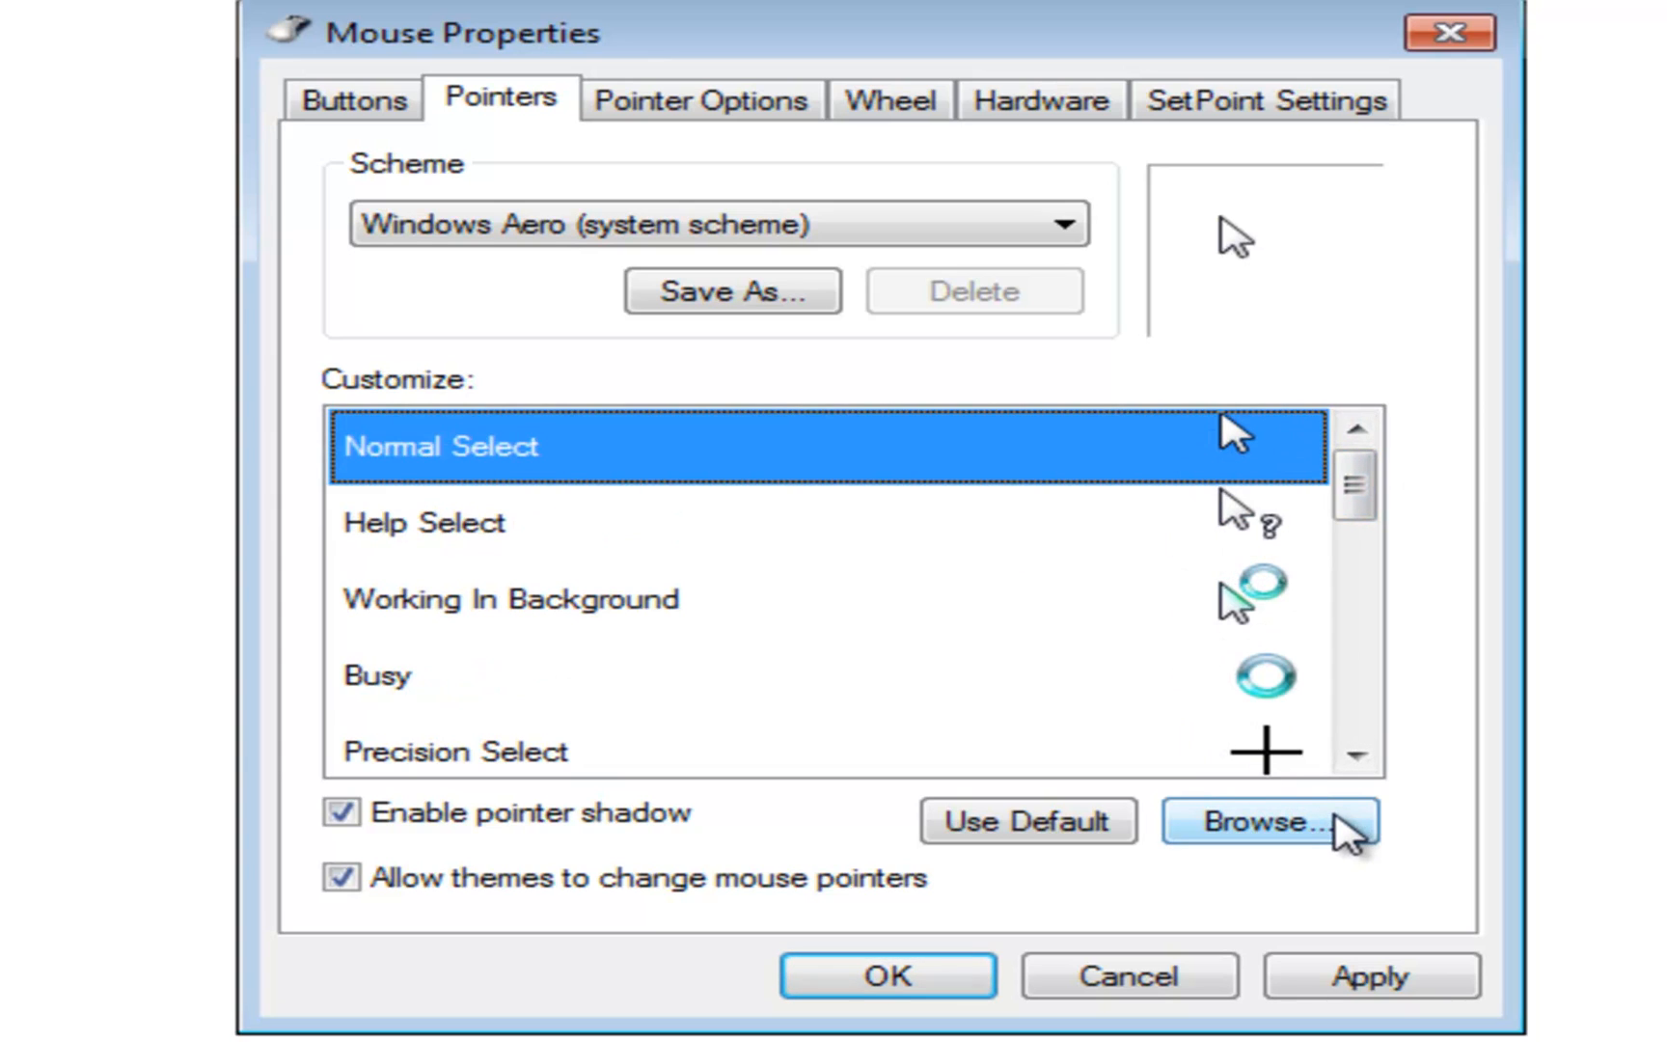
{"action": "left_click", "coordinate": [1348, 828]}
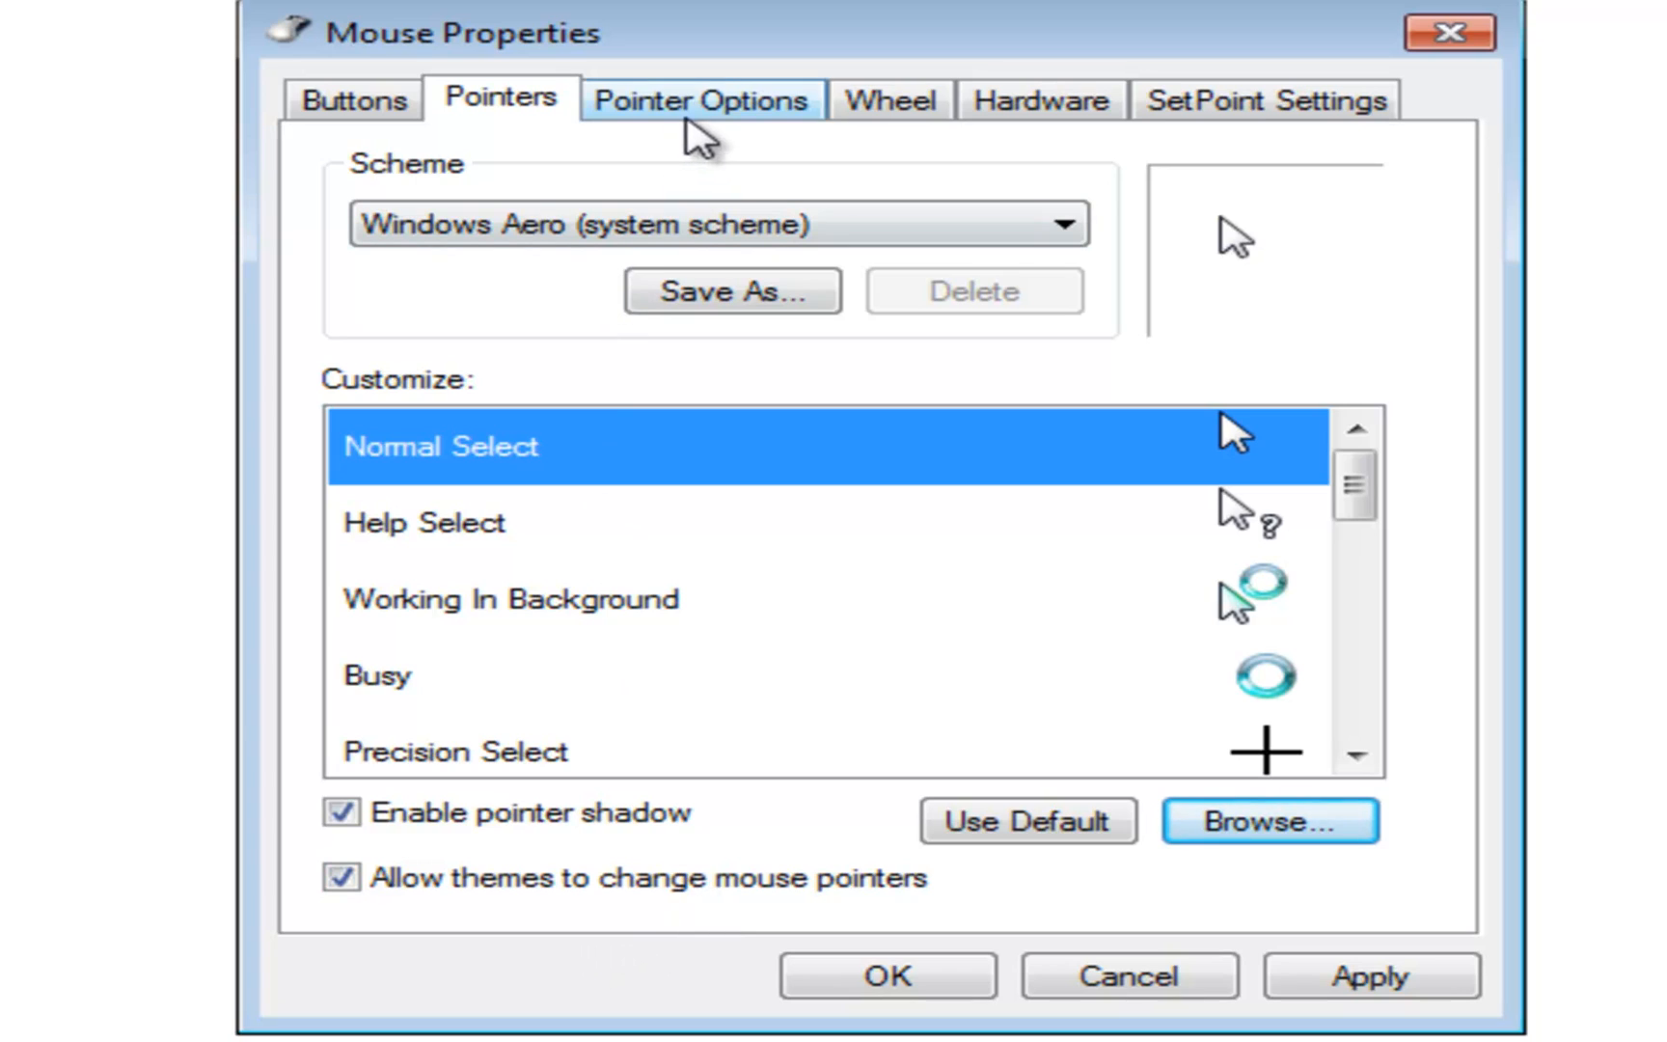
Step: On Pointer Options, nudge the pointer speed faster and settle it at about the middle
{"action": "left_click", "coordinate": [764, 124]}
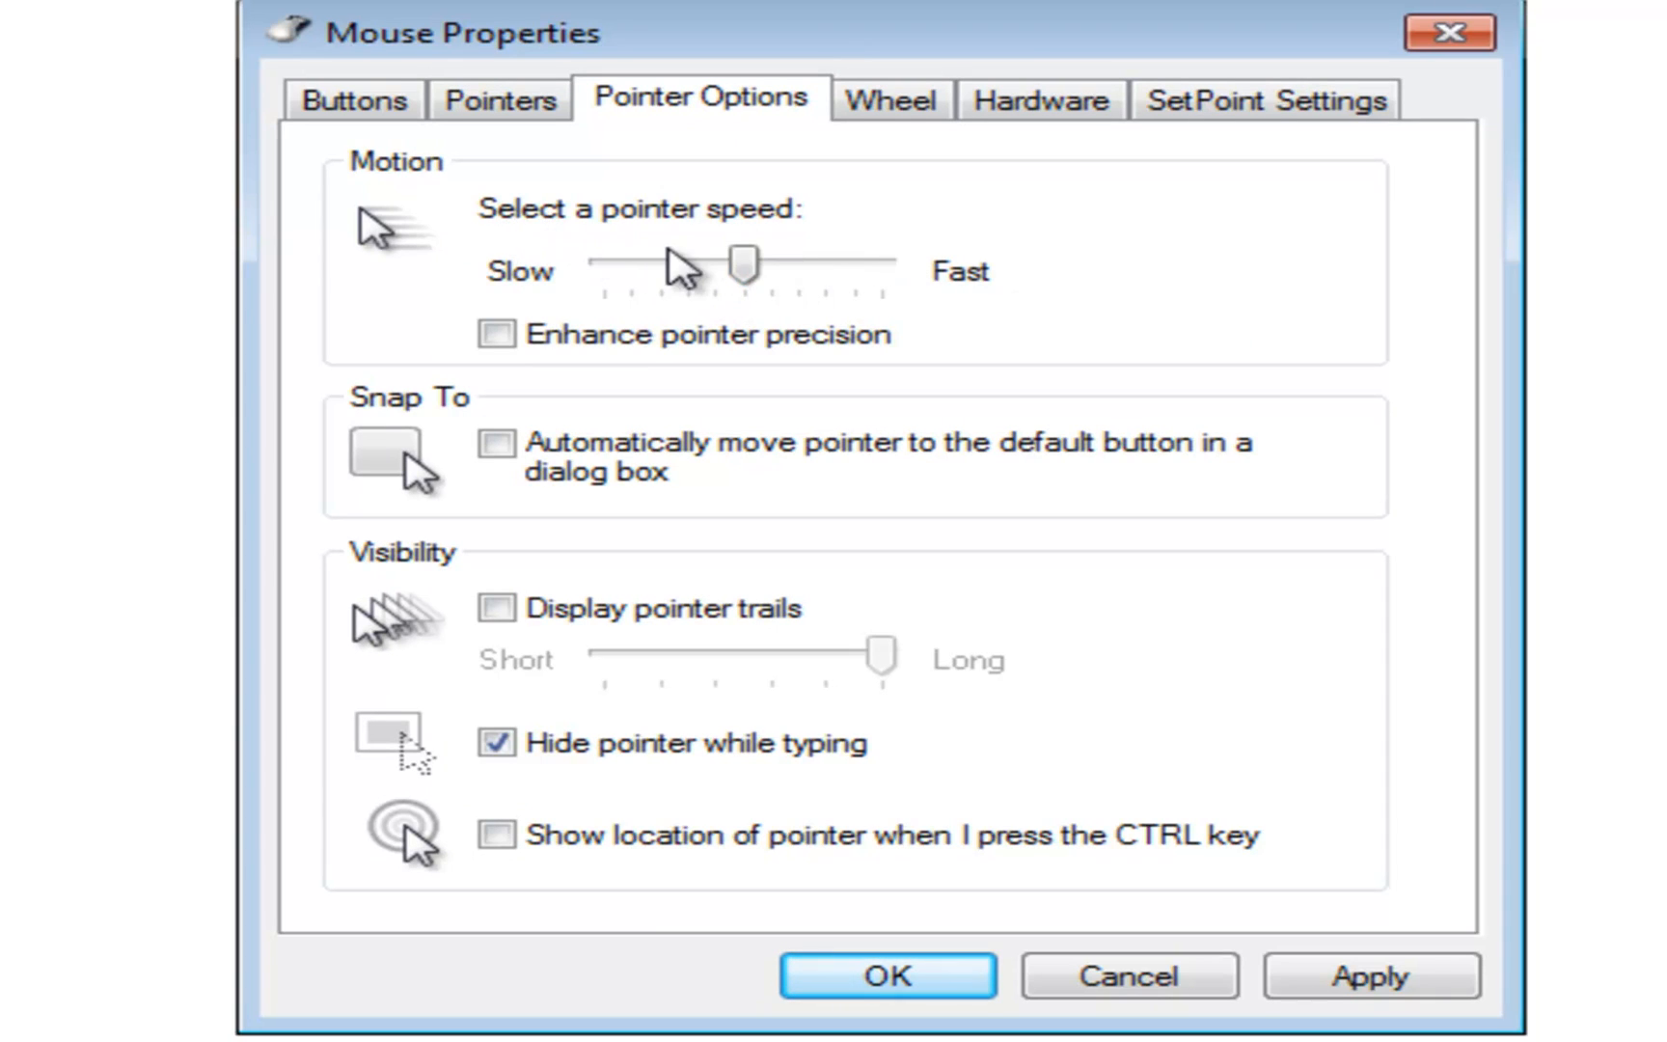
{"action": "left_click_drag", "start_coordinate": [745, 266], "coordinate": [881, 266]}
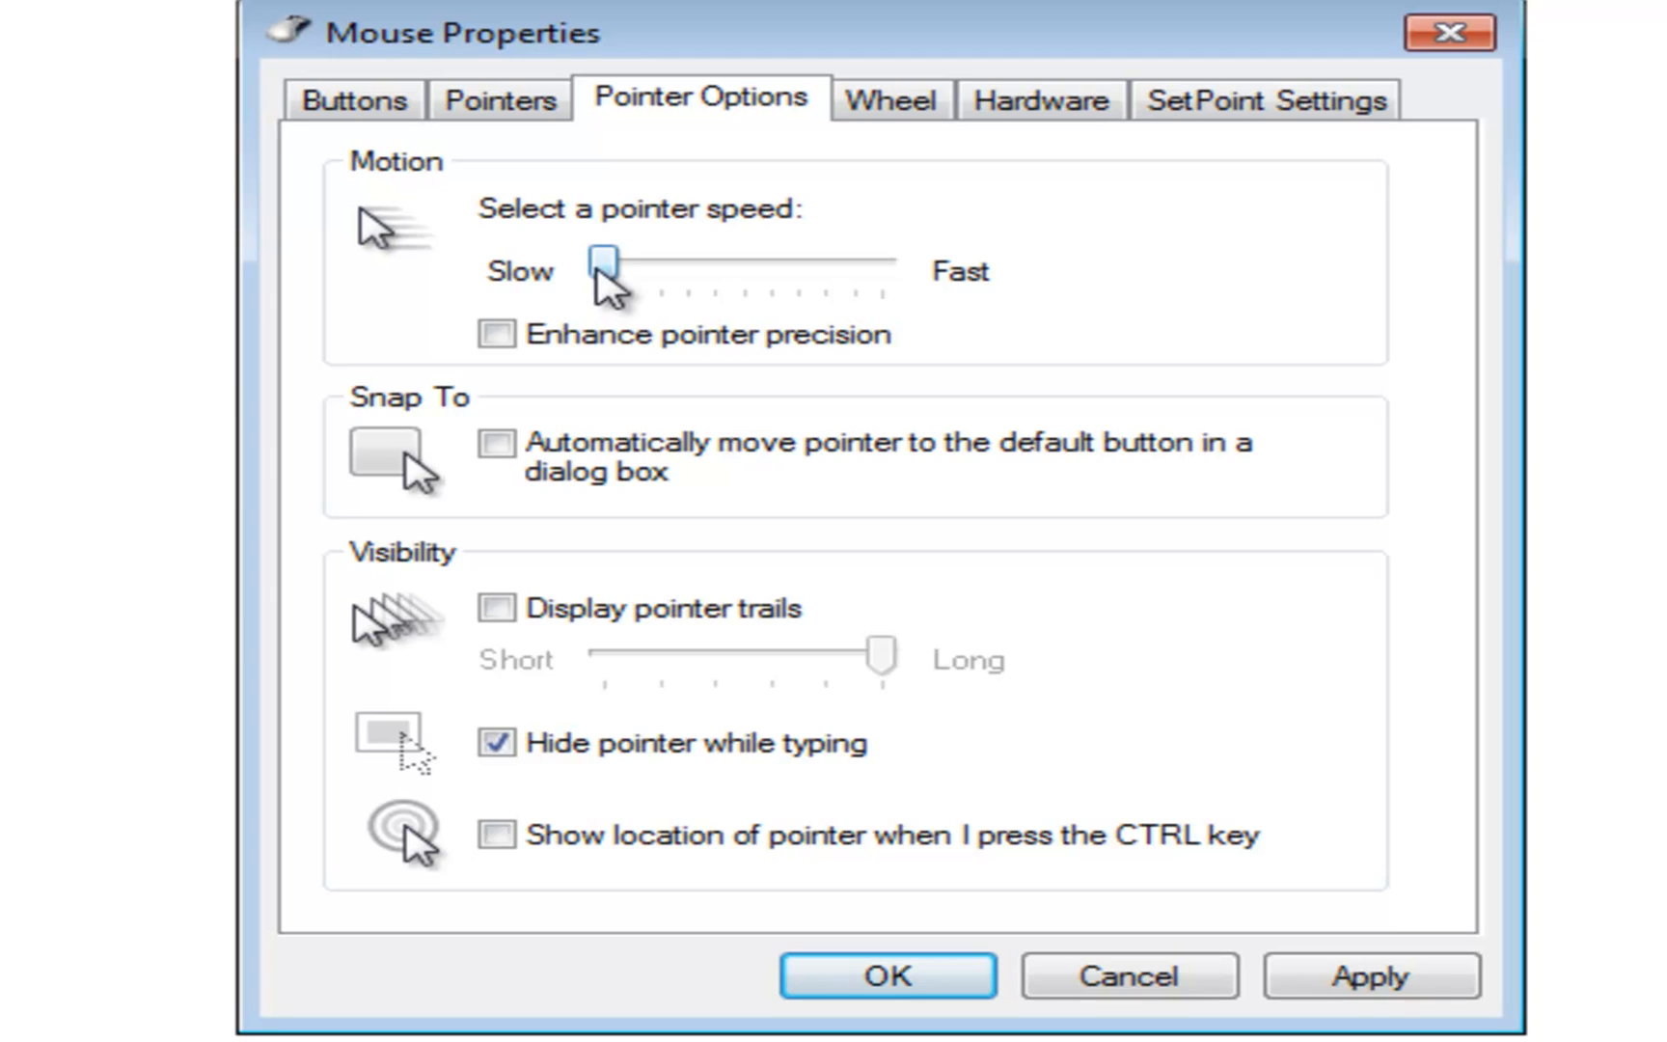
{"action": "left_click_drag", "start_coordinate": [603, 269], "coordinate": [769, 270]}
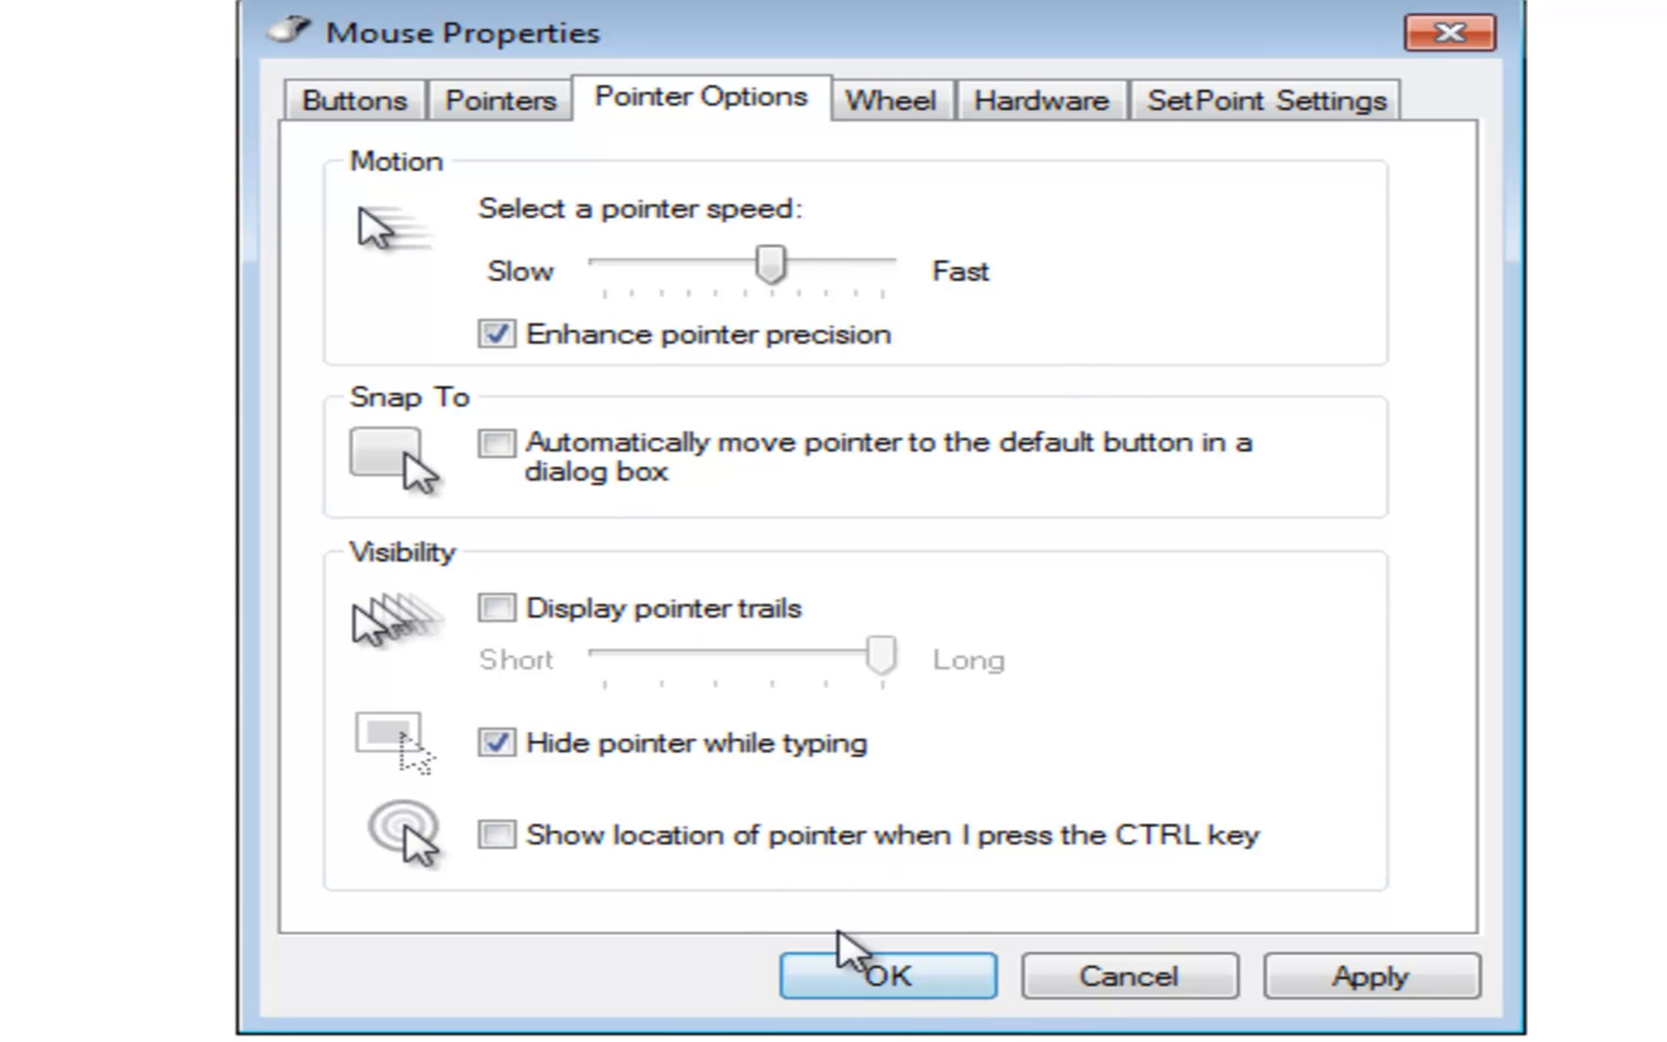
Step: Toggle Snap To on and off again, then turn on Display pointer trails
{"action": "left_click", "coordinate": [497, 443]}
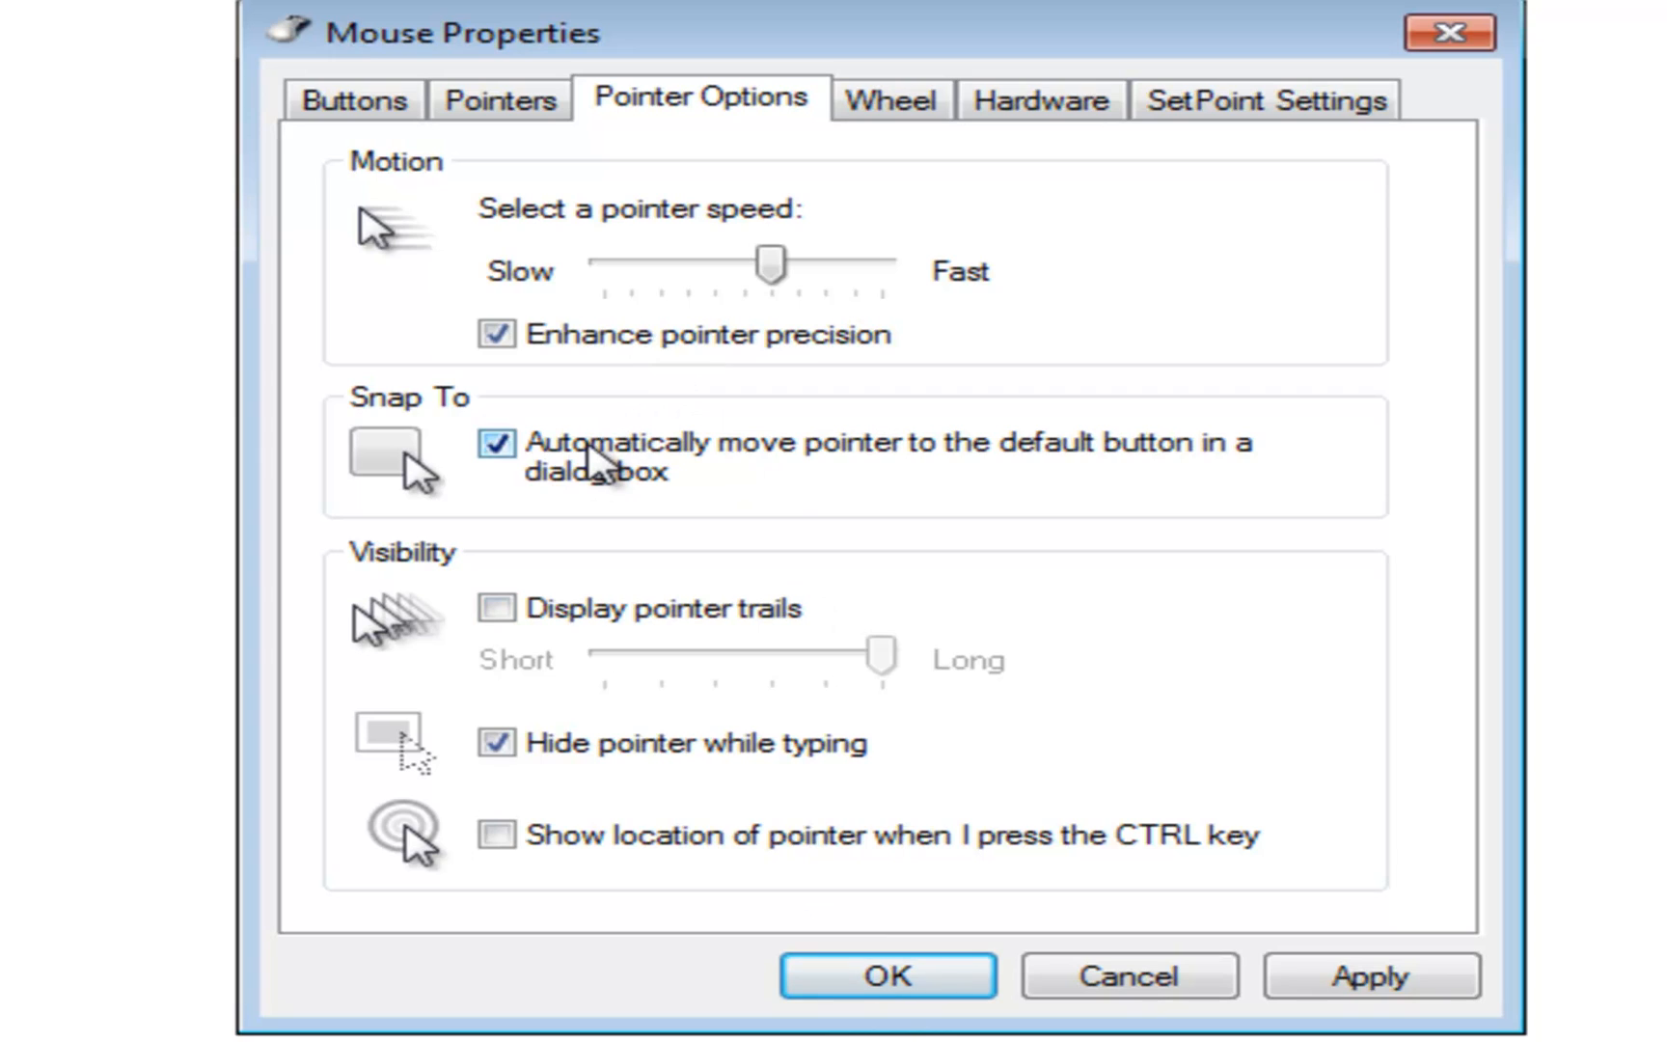
{"action": "left_click", "coordinate": [599, 459]}
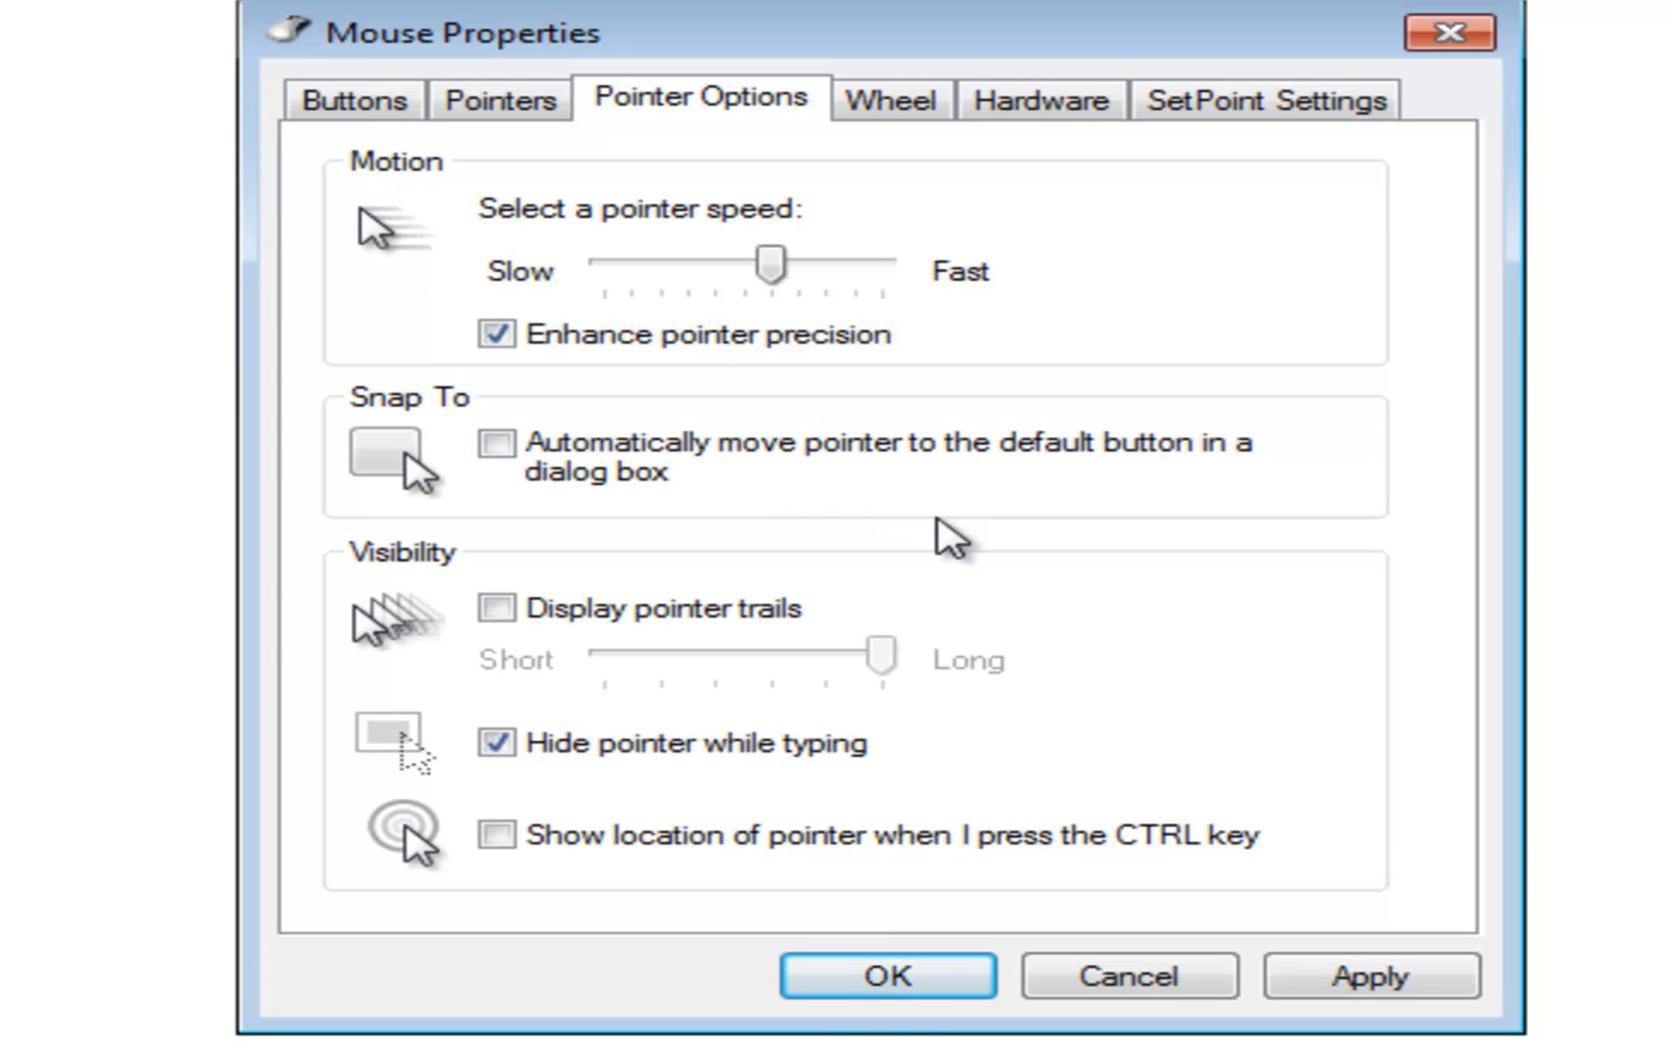
{"action": "left_click", "coordinate": [755, 613]}
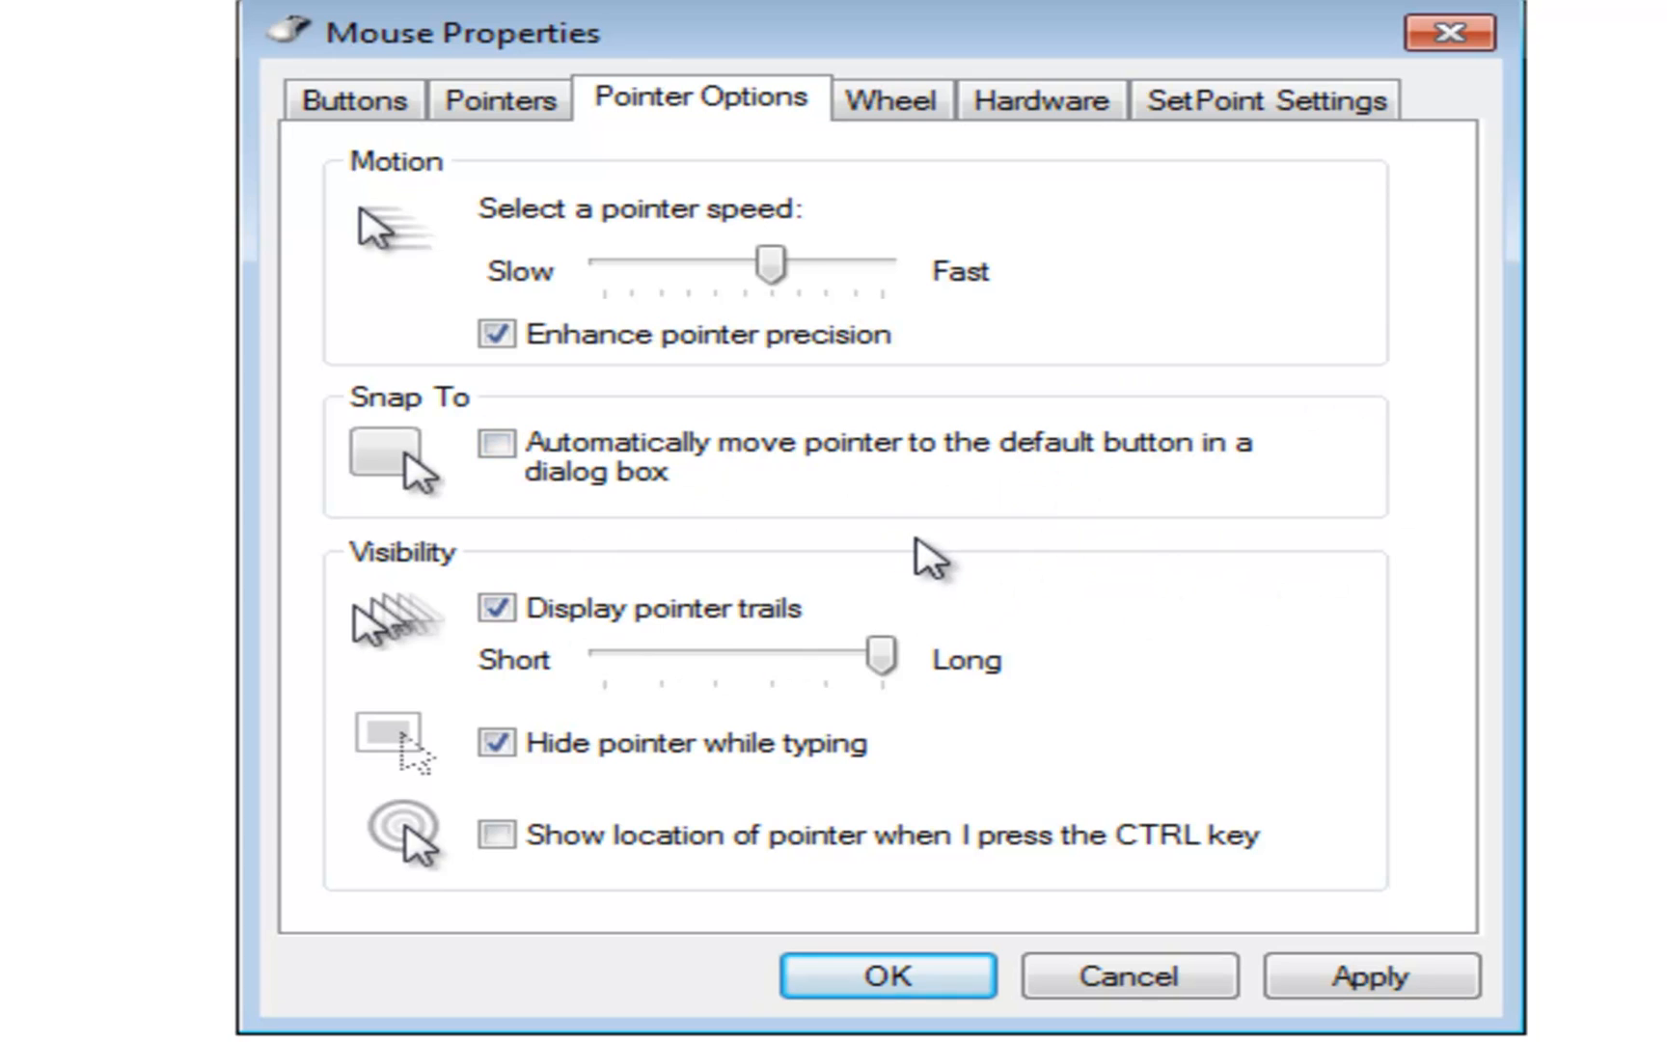
Step: Shorten the pointer trails to near Short, turn them off and move on to the Wheel settings
{"action": "left_click", "coordinate": [514, 112]}
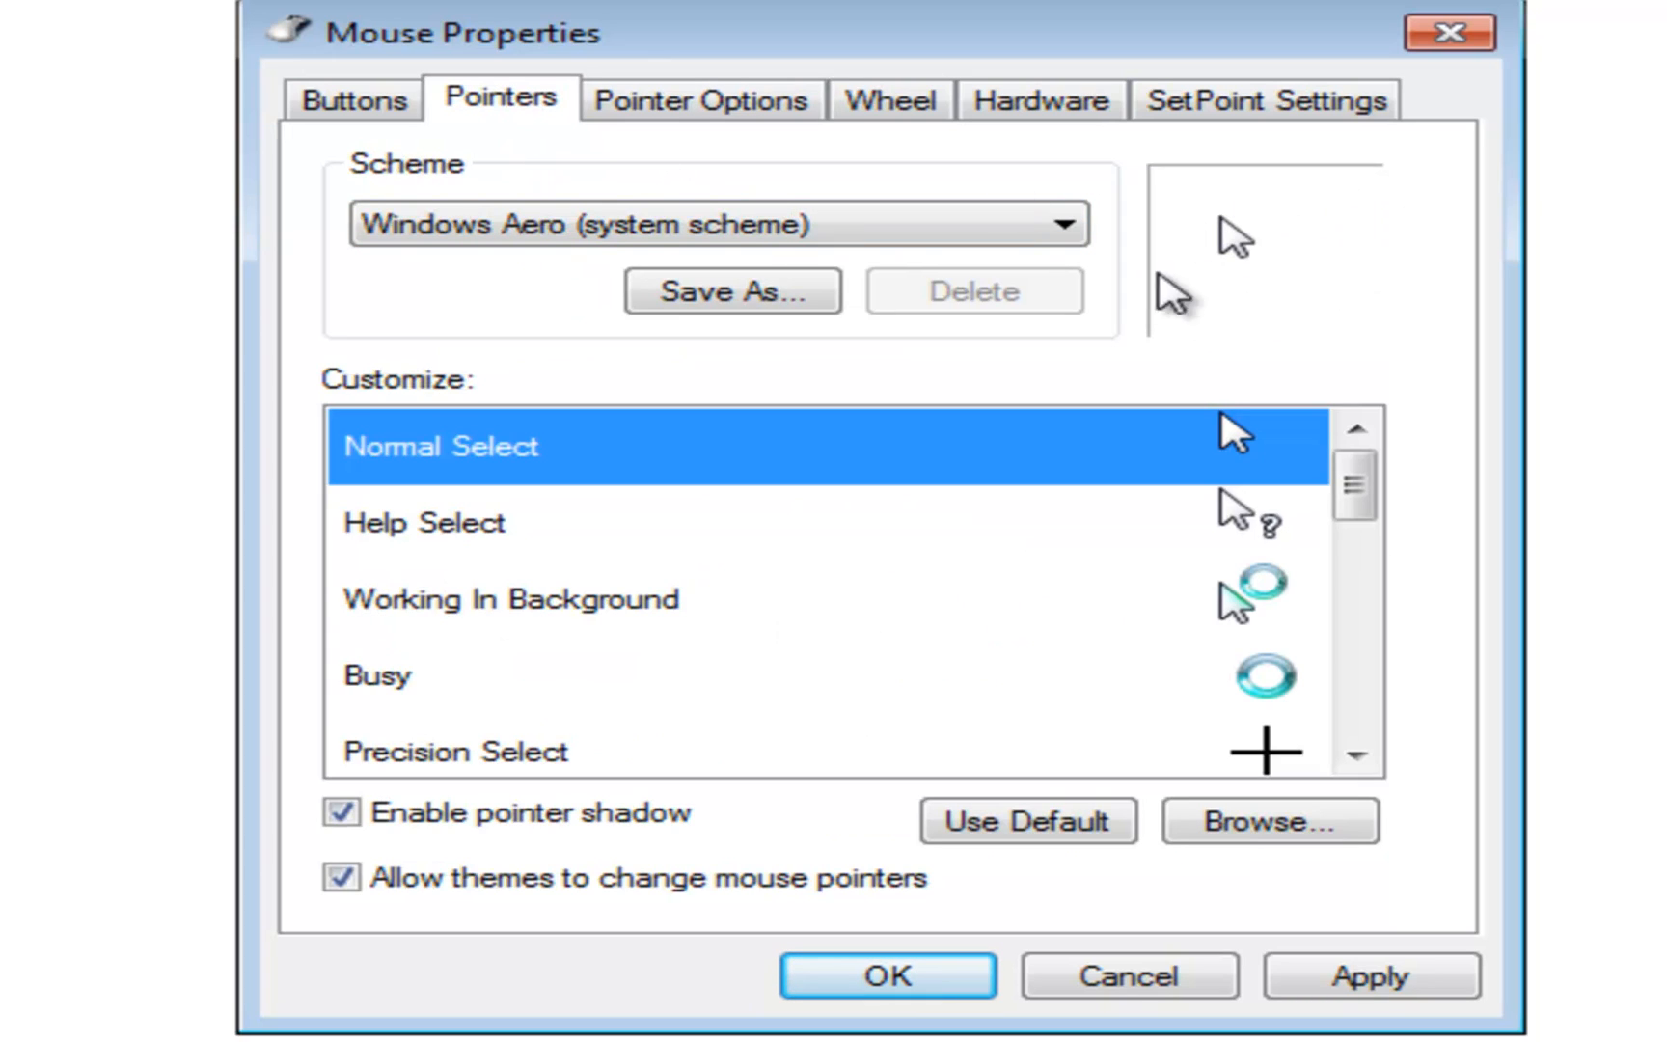
{"action": "left_click", "coordinate": [596, 105]}
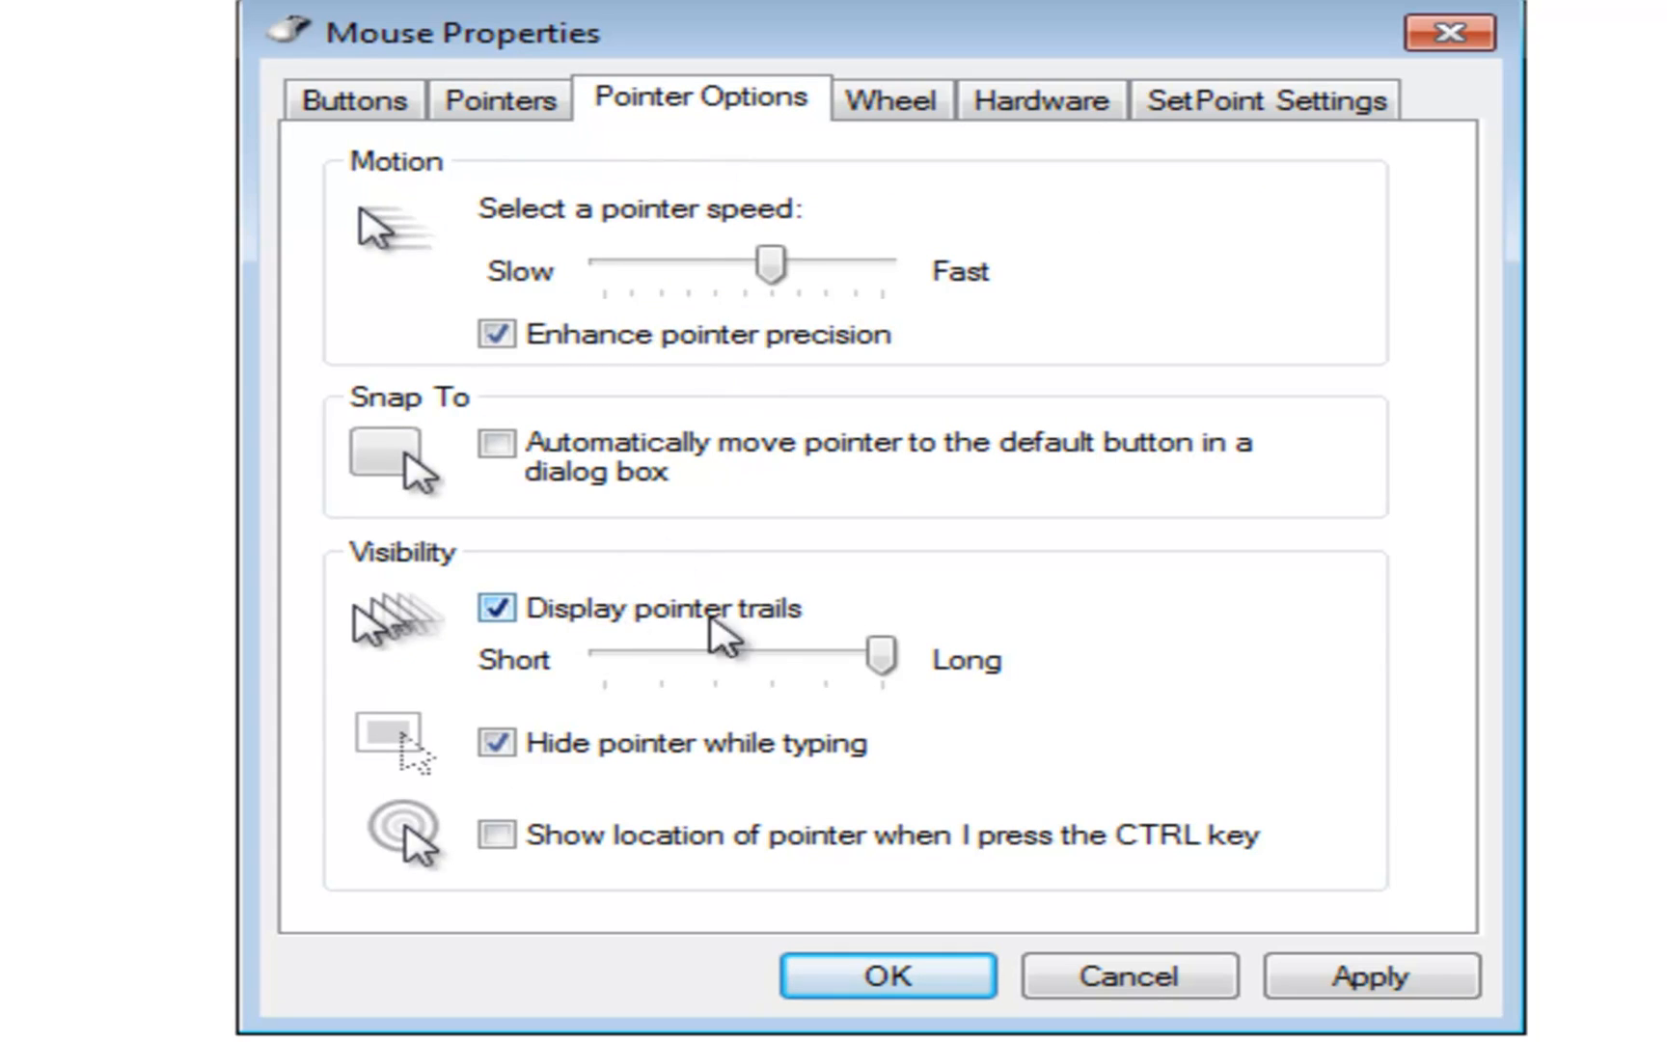
{"action": "left_click_drag", "start_coordinate": [881, 655], "coordinate": [659, 658]}
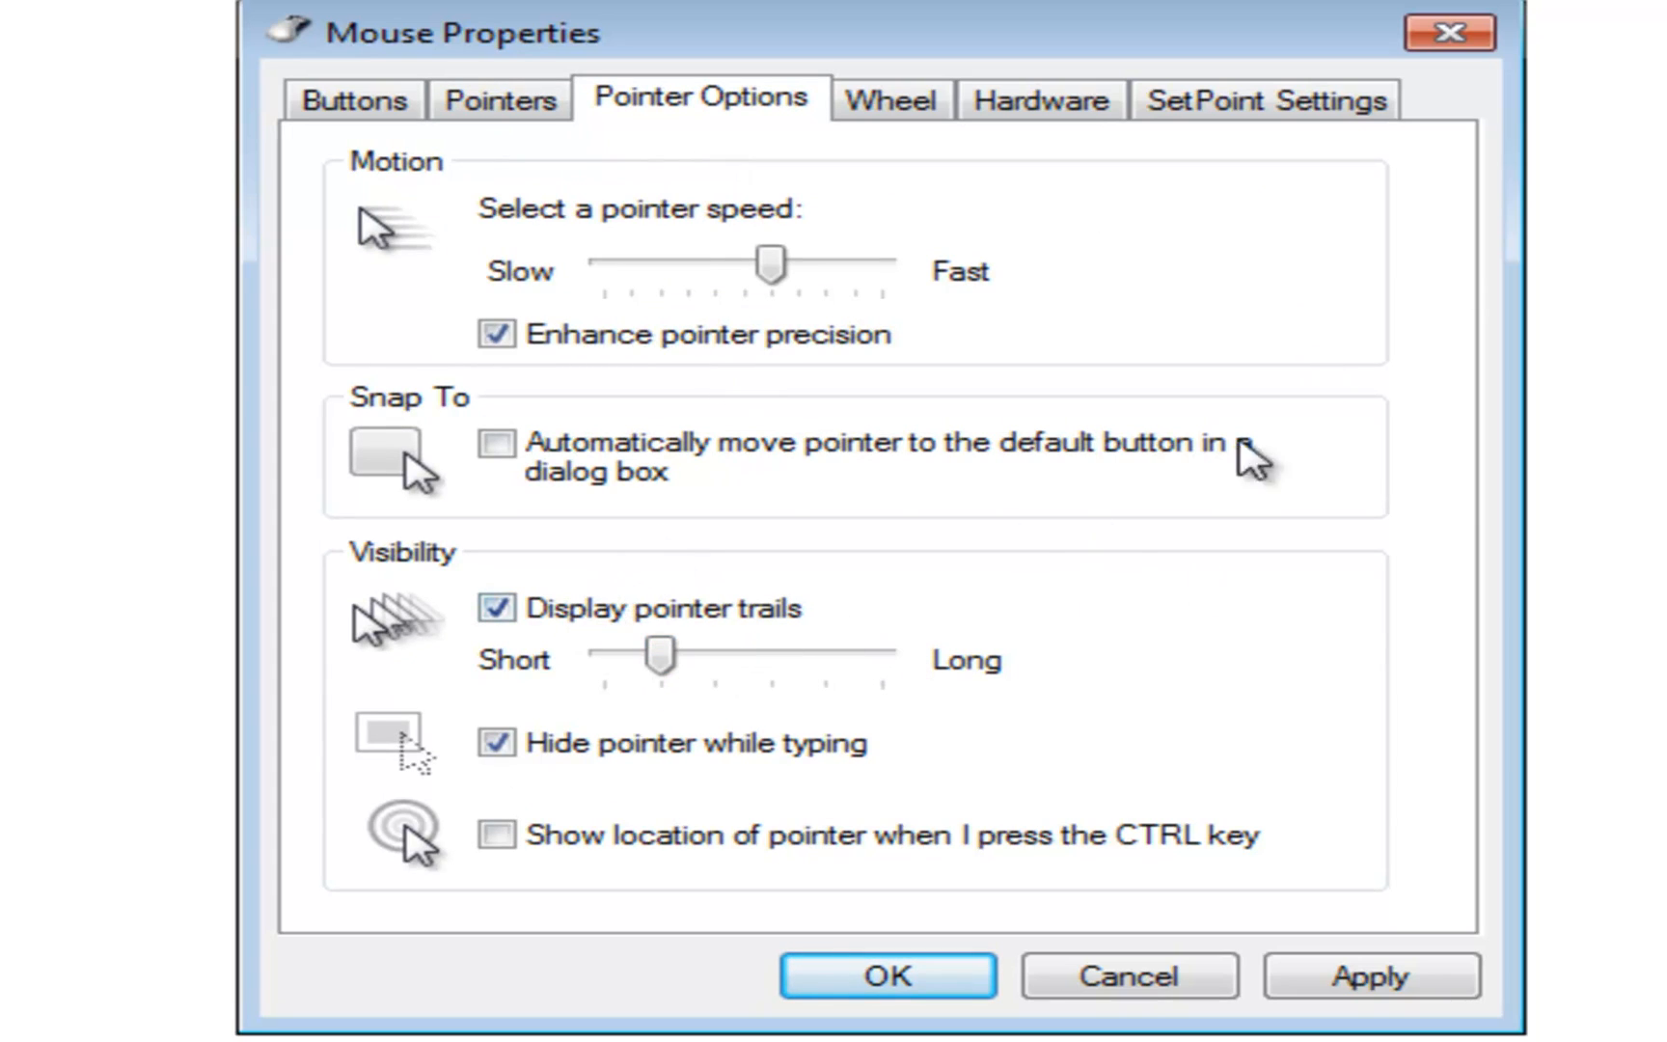
{"action": "left_click", "coordinate": [648, 612]}
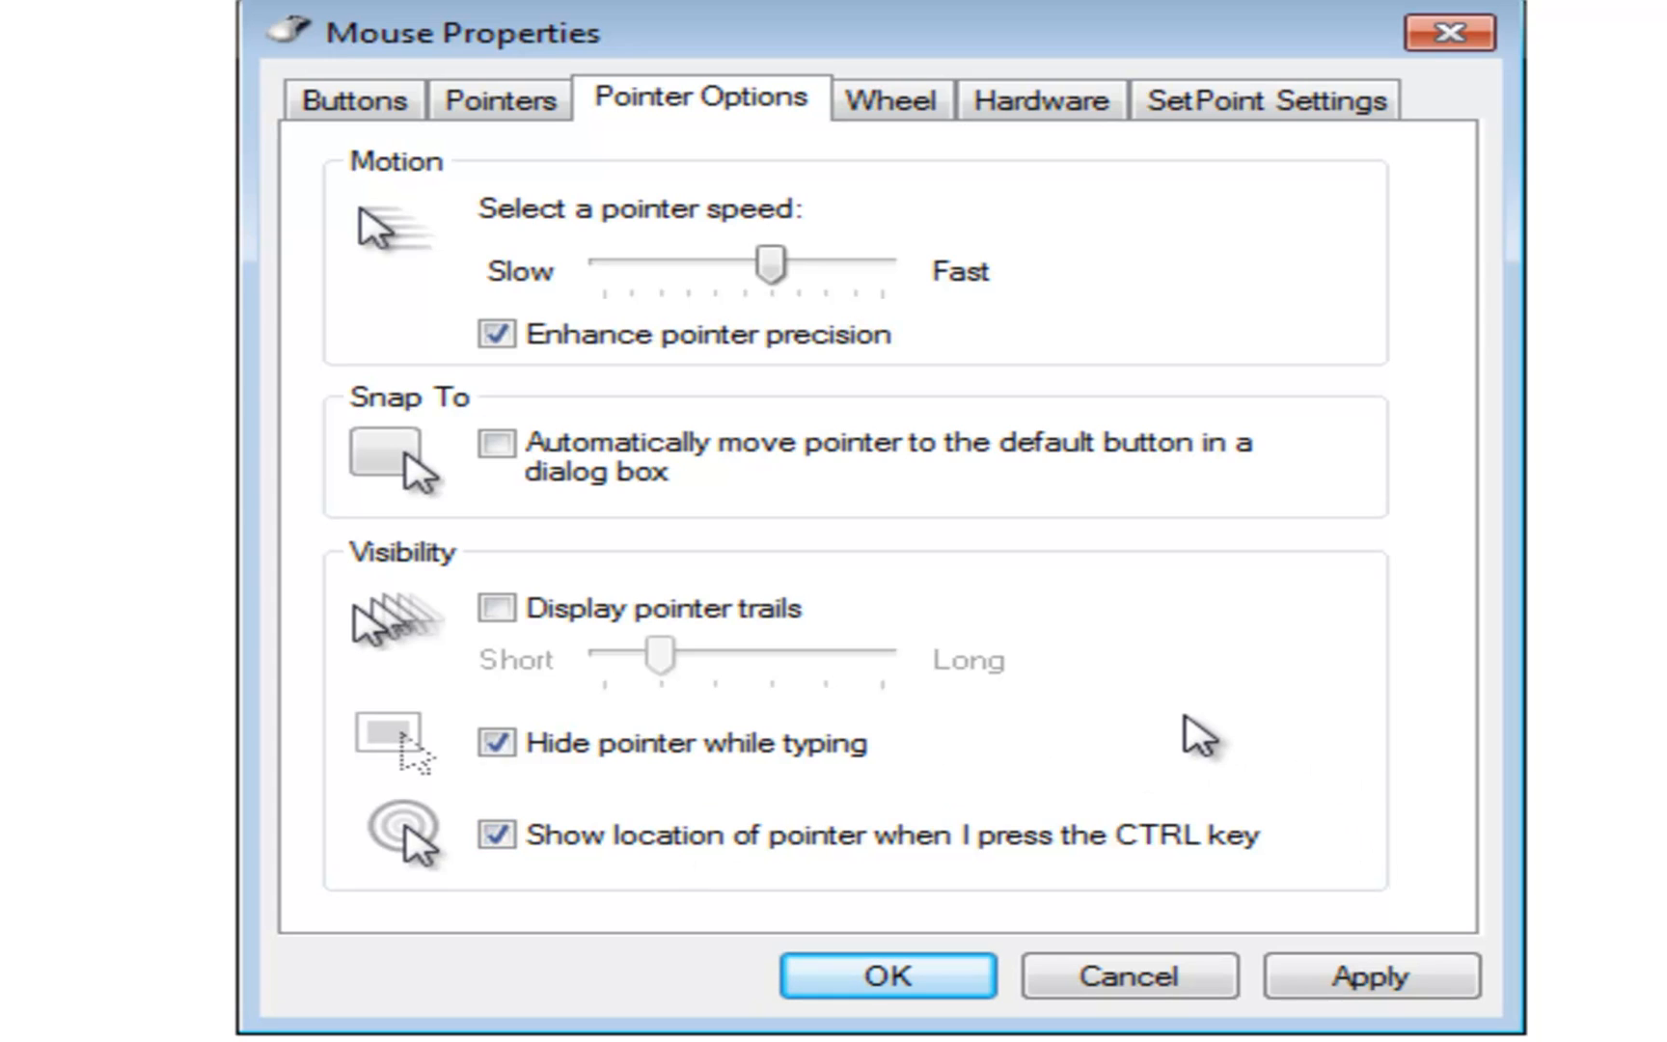
{"action": "left_click", "coordinate": [890, 100]}
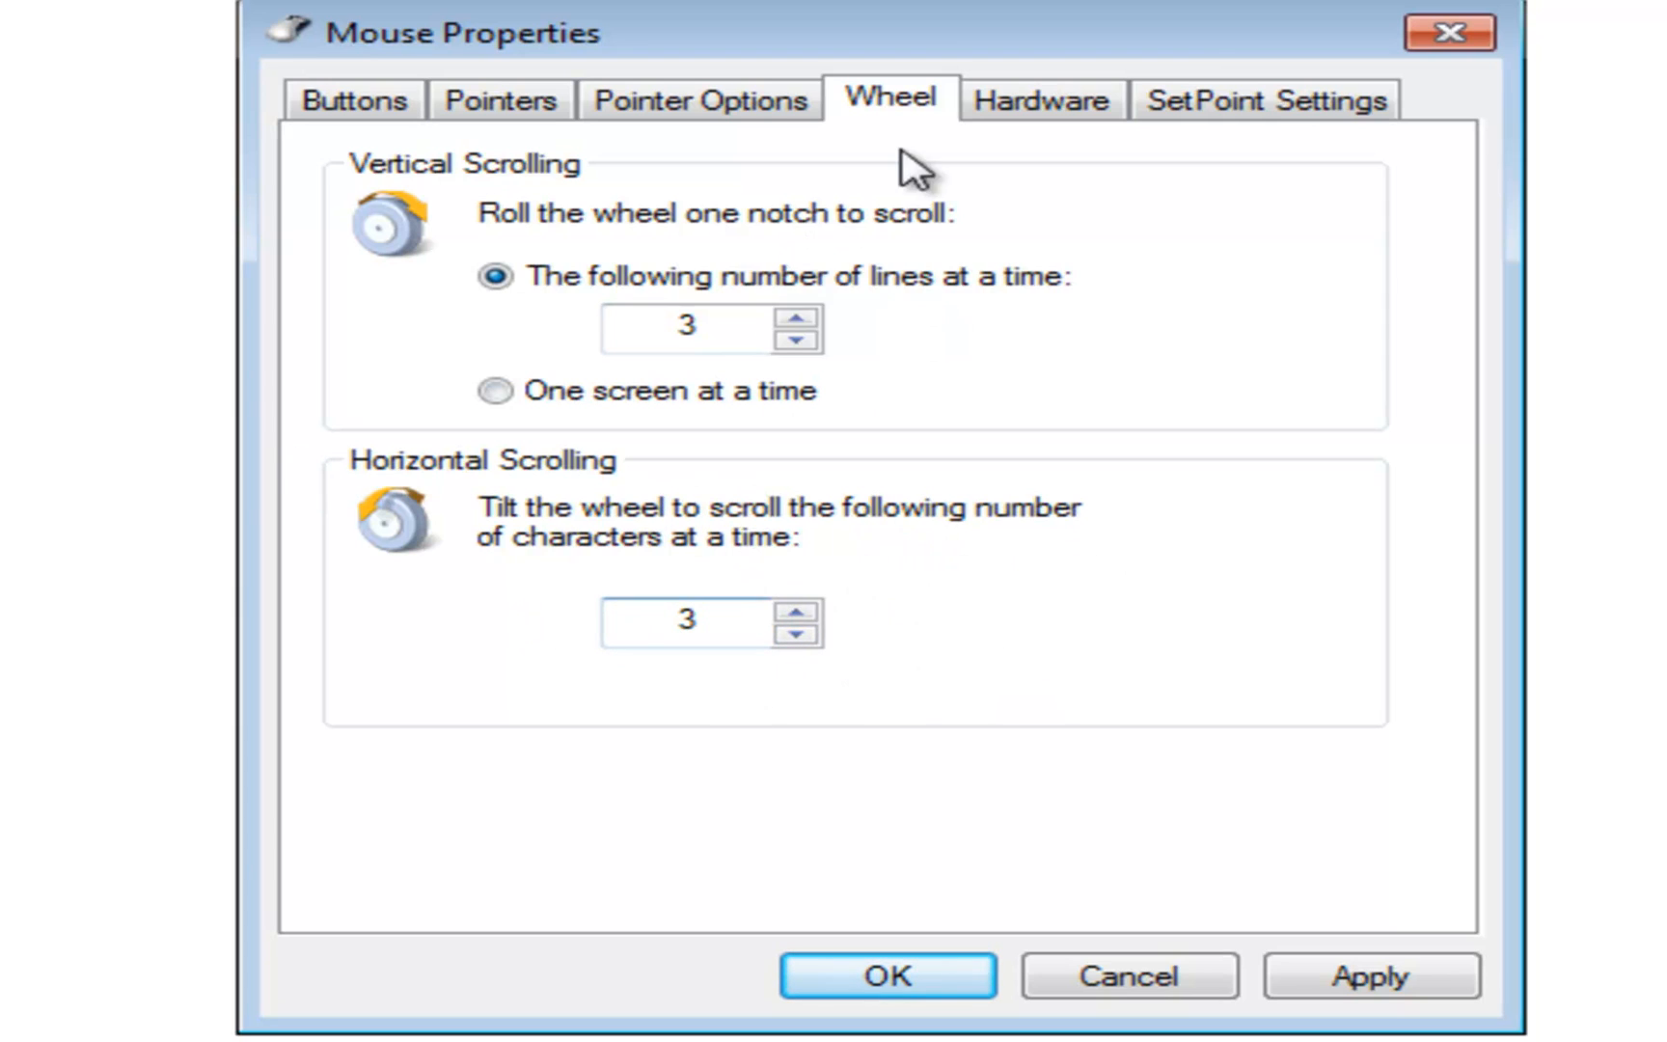
Step: Review the Hardware details, then switch to the Logitech SetPoint Settings
{"action": "left_click", "coordinate": [1042, 102]}
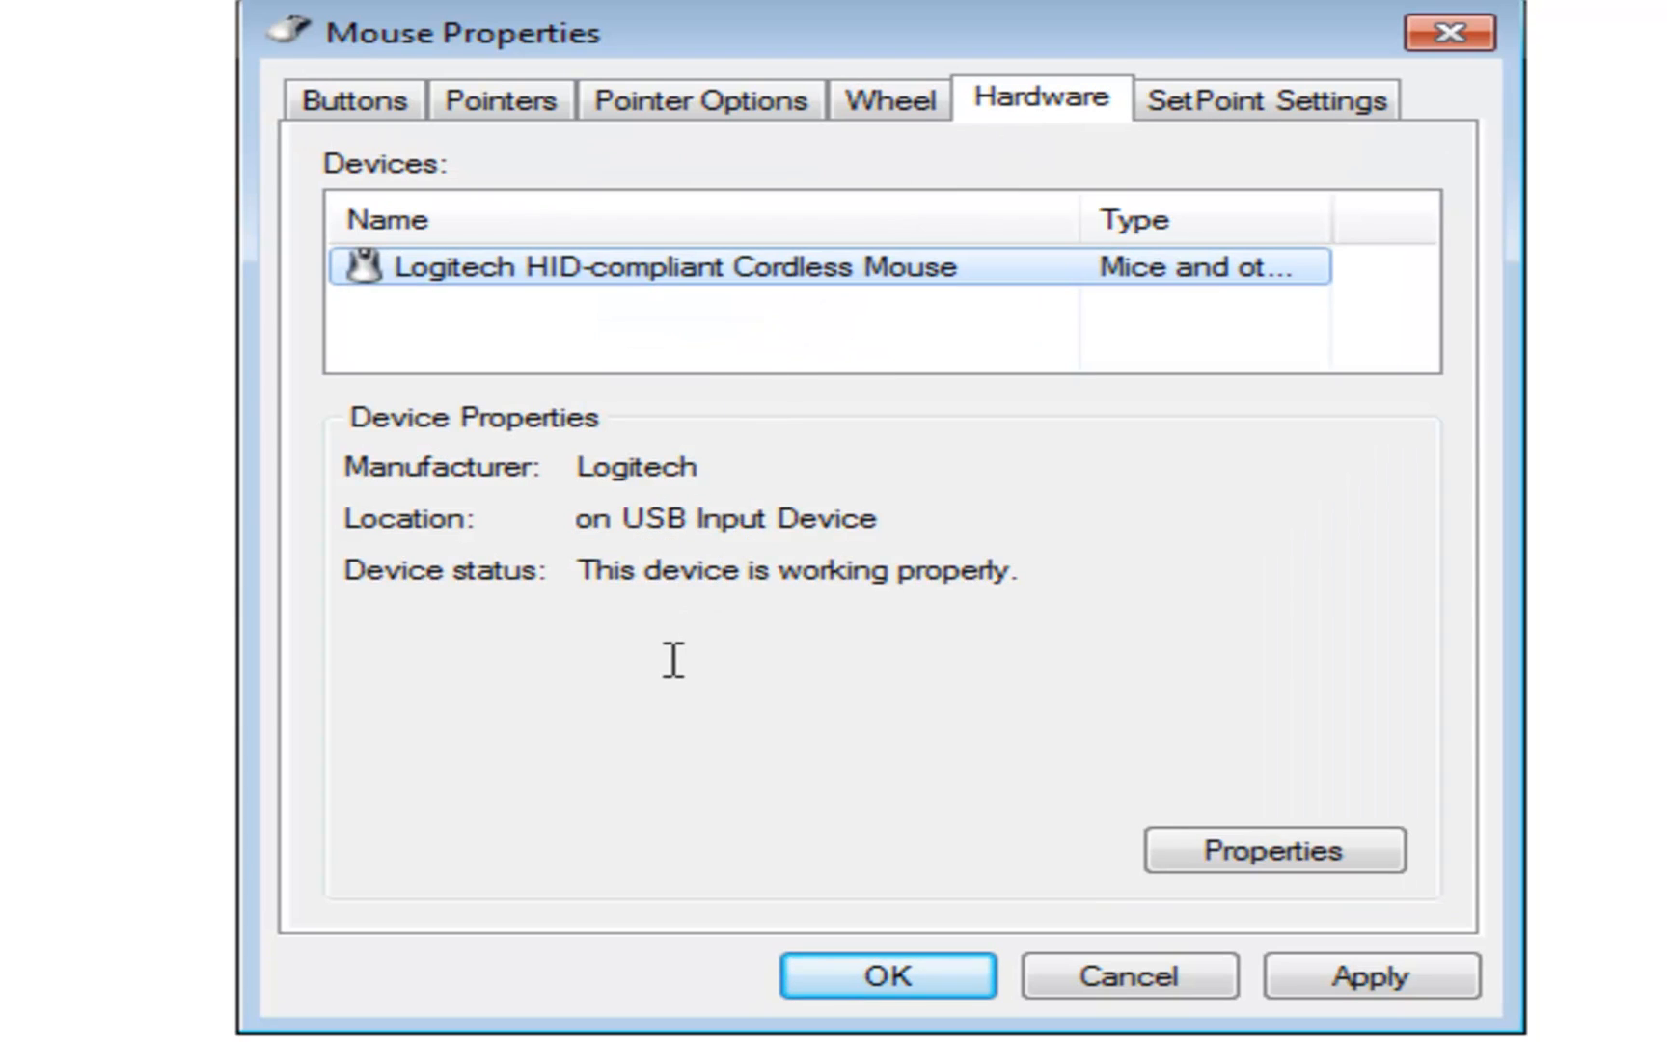
{"action": "left_click", "coordinate": [1276, 111]}
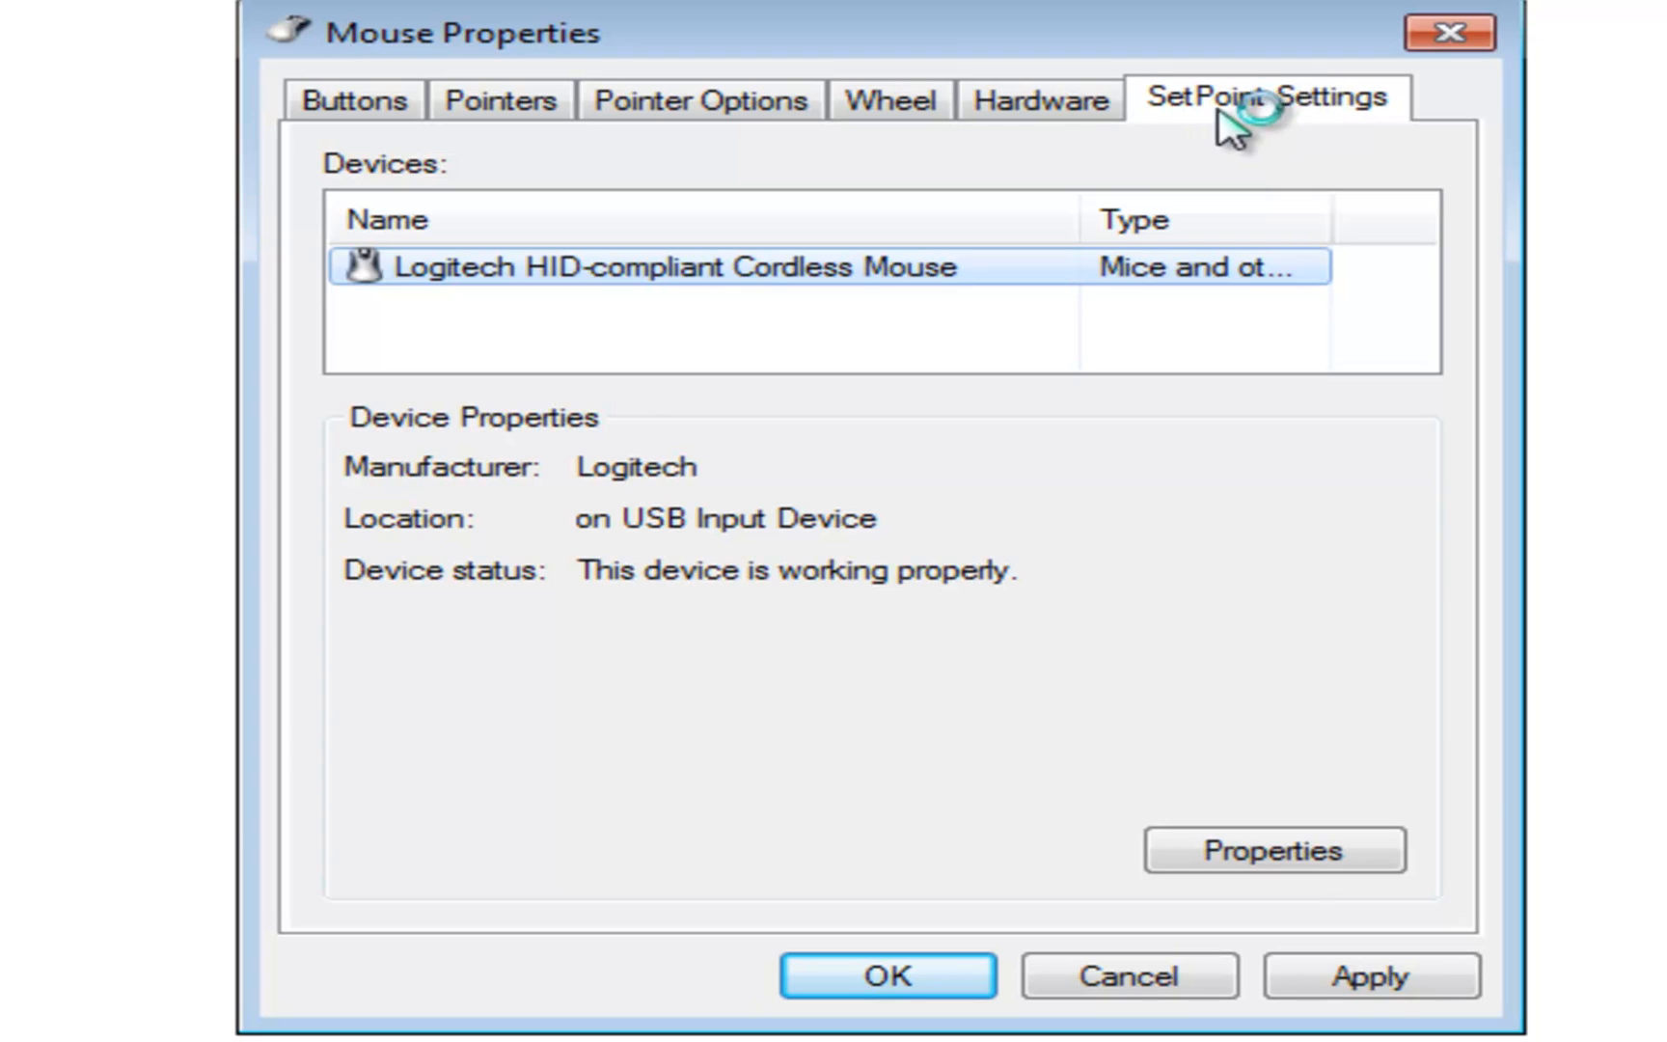